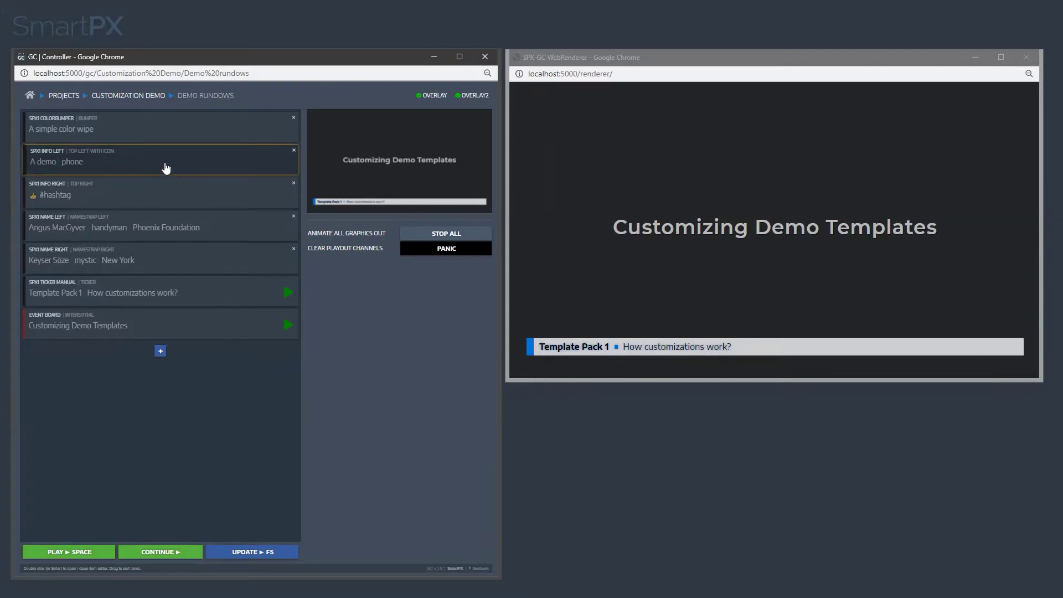
# Play the A demo, #hashtag, Angus MacGyver and Keyser Söze graphics, then toggle the ticker item
pyautogui.press('space')
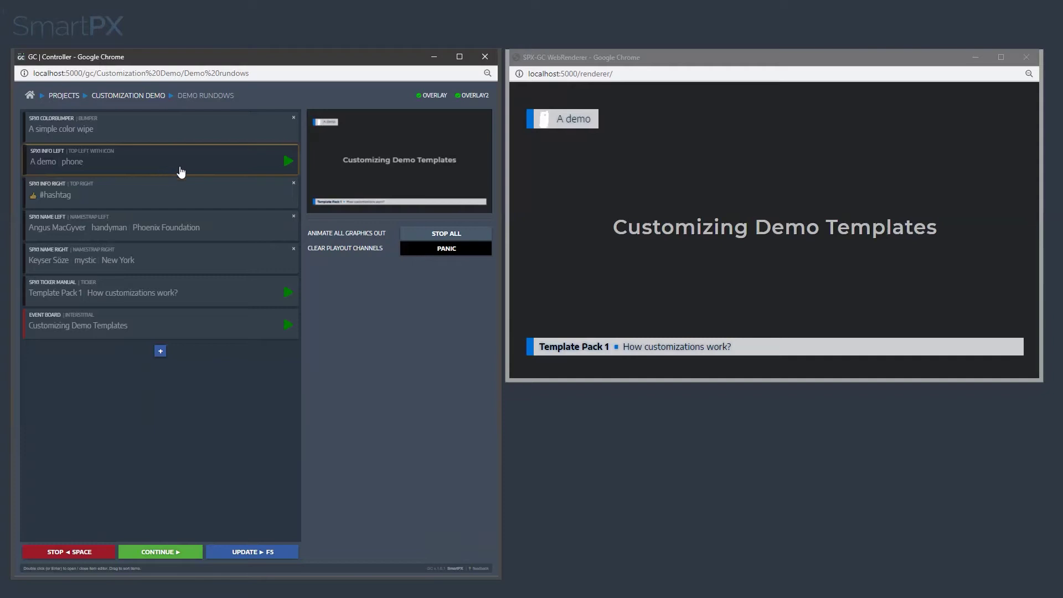
pyautogui.click(180, 199)
pyautogui.press('space')
pyautogui.click(177, 222)
pyautogui.press('space')
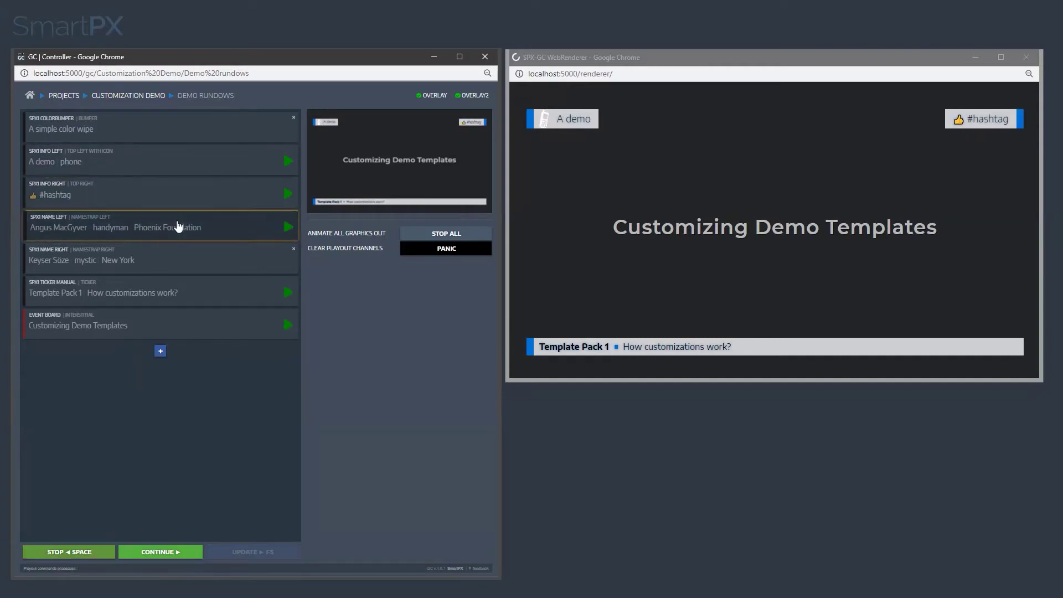
pyautogui.click(158, 261)
pyautogui.press('space')
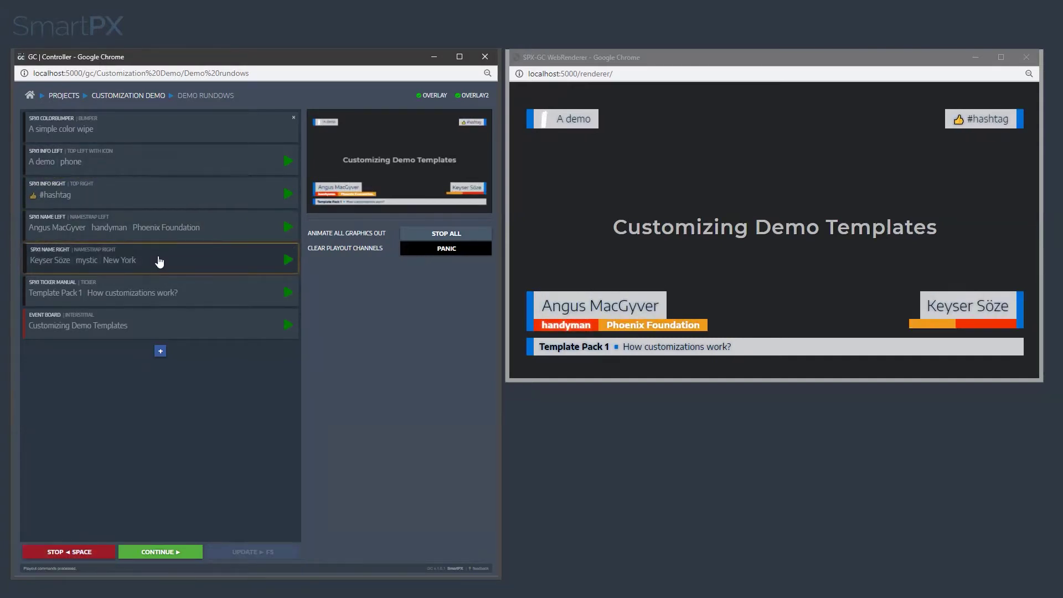
pyautogui.click(137, 298)
pyautogui.press('space')
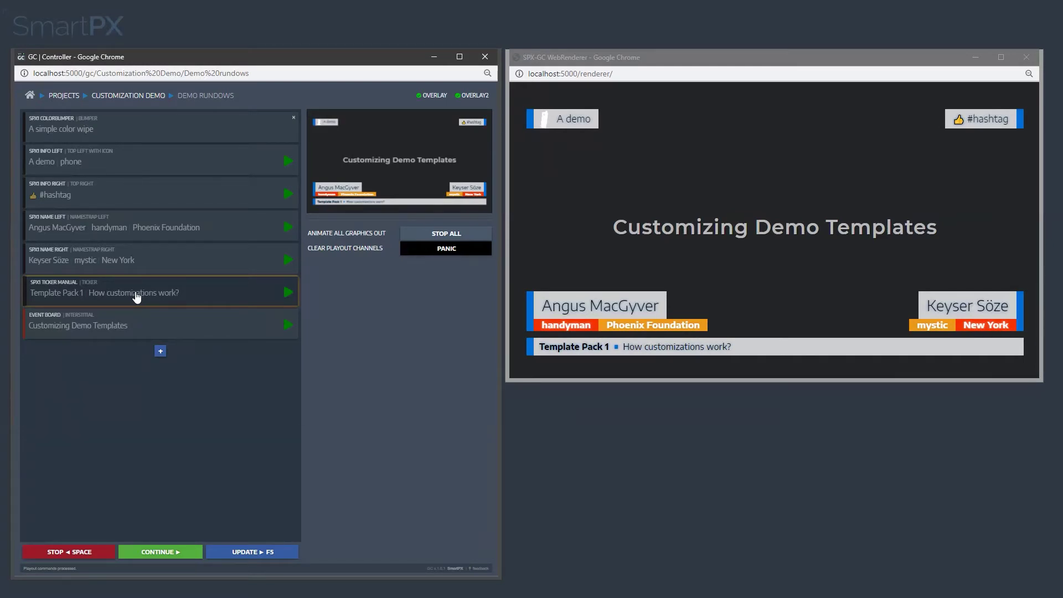
pyautogui.moveTo(30, 94)
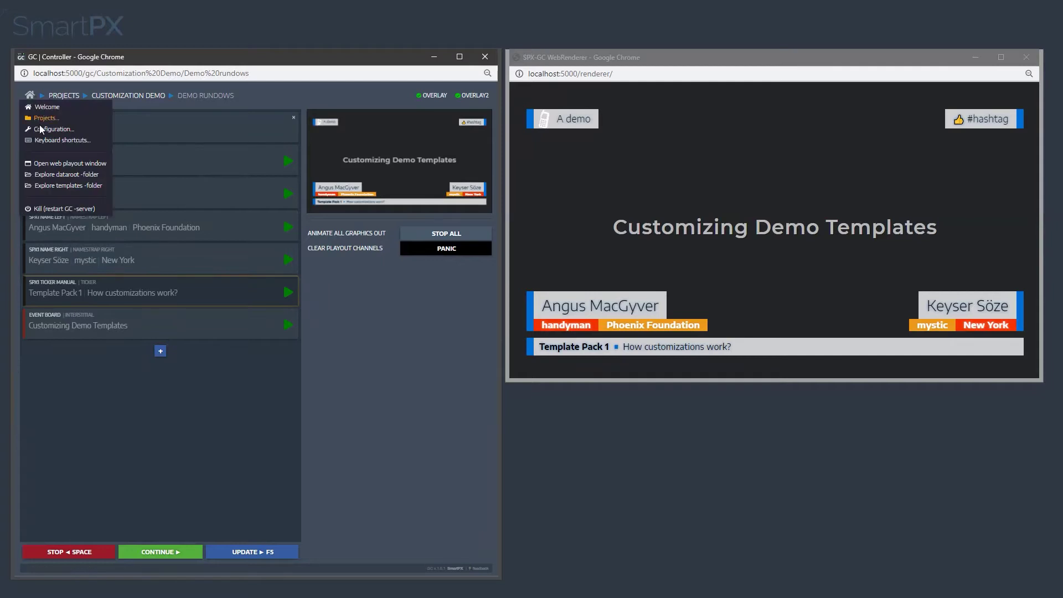
# Browse the templates folder to smartpx > Template_Pack_1 and open customize.css in VS Code
pyautogui.click(59, 185)
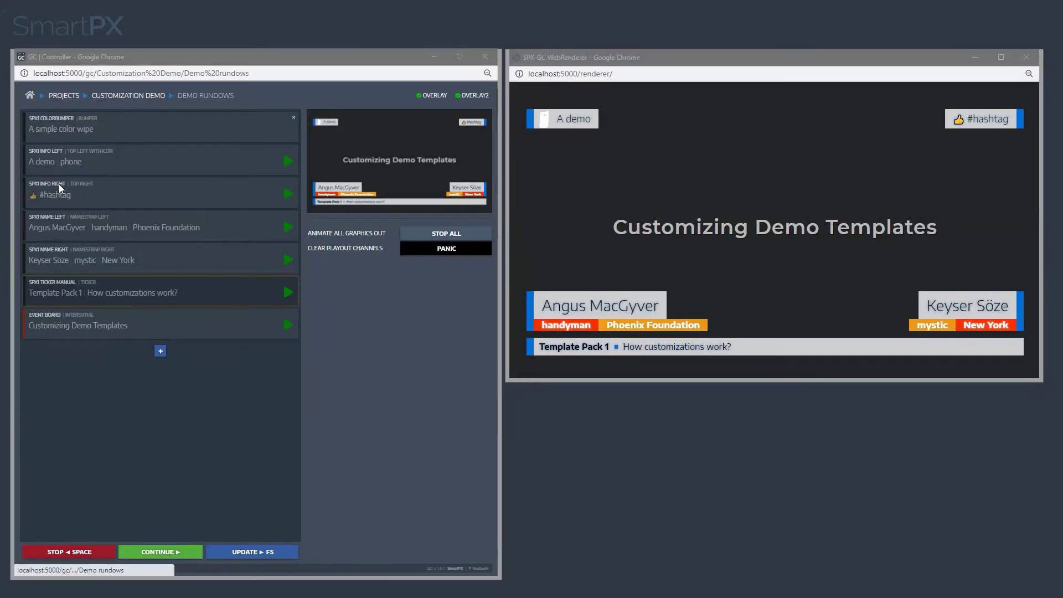
pyautogui.doubleClick(86, 194)
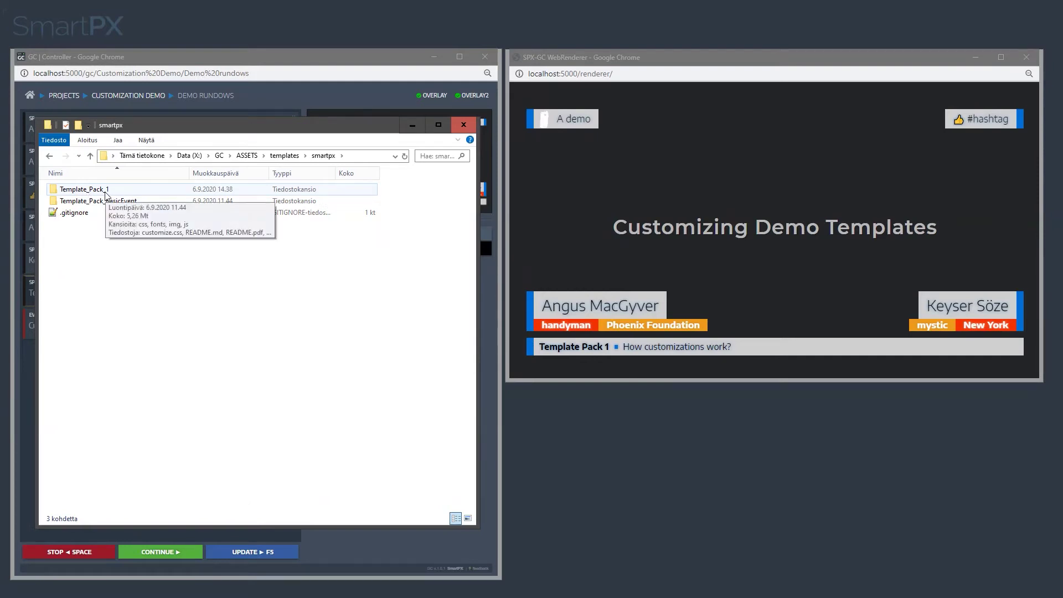
pyautogui.doubleClick(83, 189)
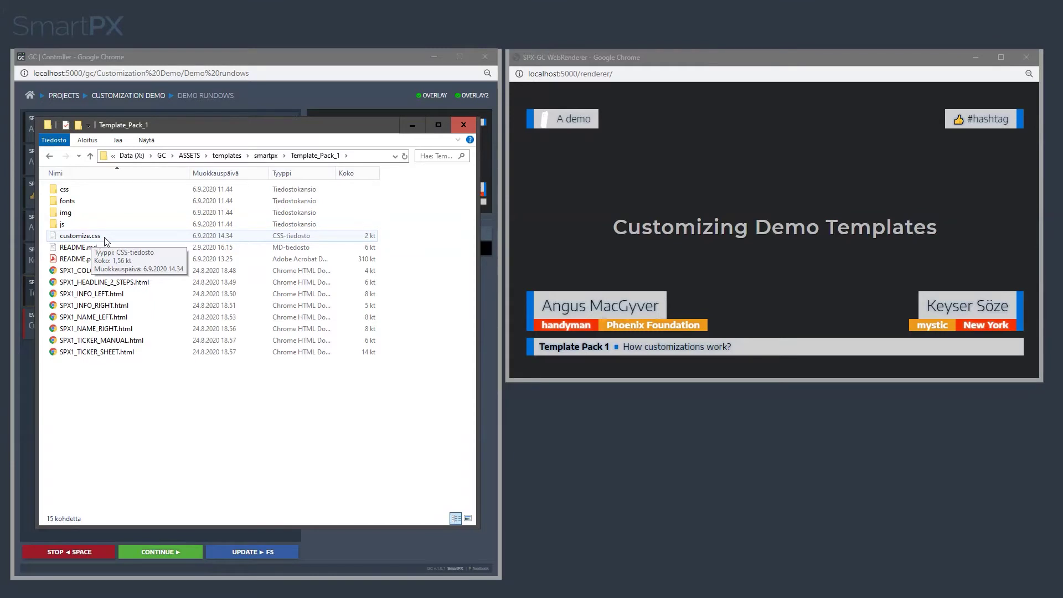
pyautogui.doubleClick(103, 239)
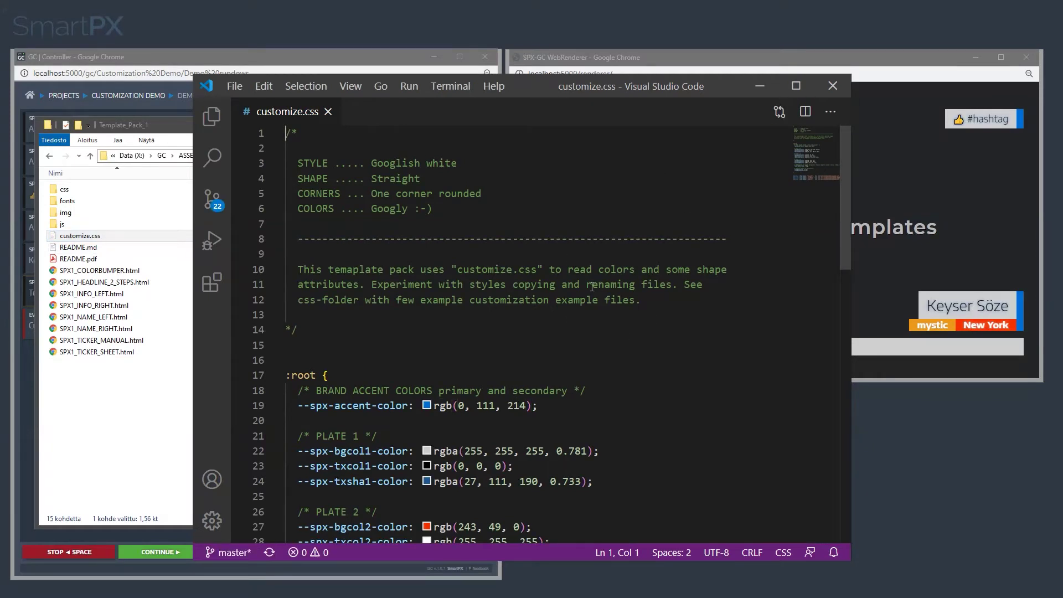
# Change the accent colour in customize.css from blue to green rgb(32, 214, 0)
pyautogui.scroll(-2, 561, 314)
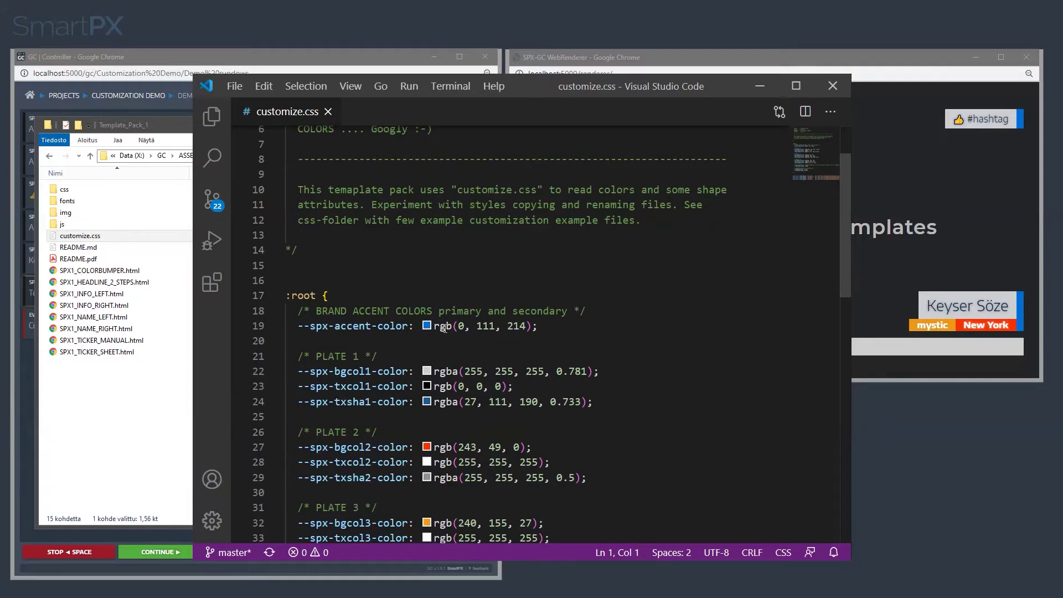
pyautogui.moveTo(482, 325)
pyautogui.moveTo(648, 252); pyautogui.dragTo(663, 231)
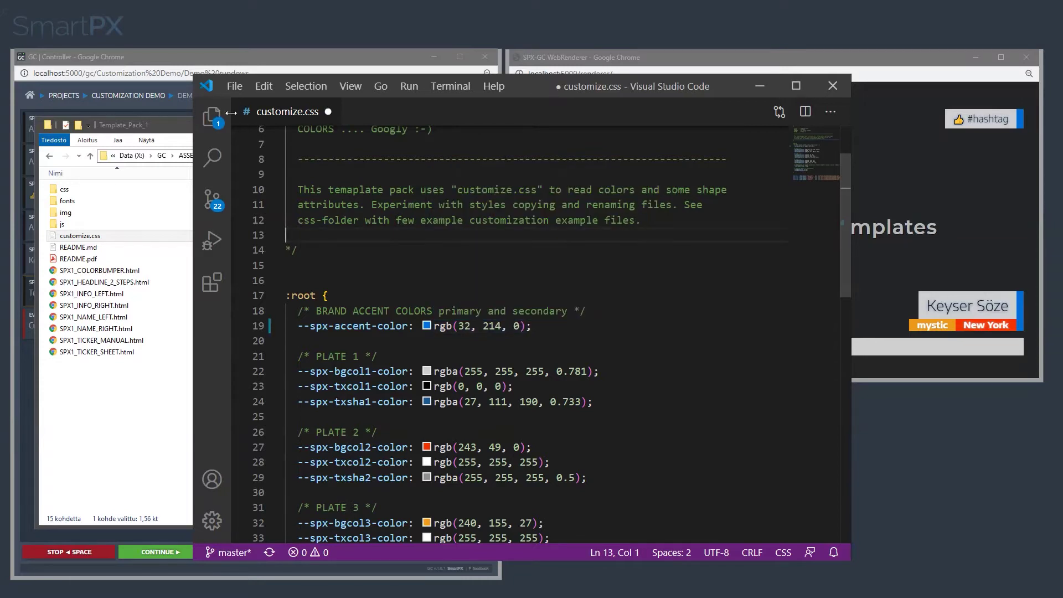
pyautogui.click(421, 235)
# Save customize.css, close Visual Studio Code and return to the graphics controller
pyautogui.click(235, 86)
pyautogui.click(284, 289)
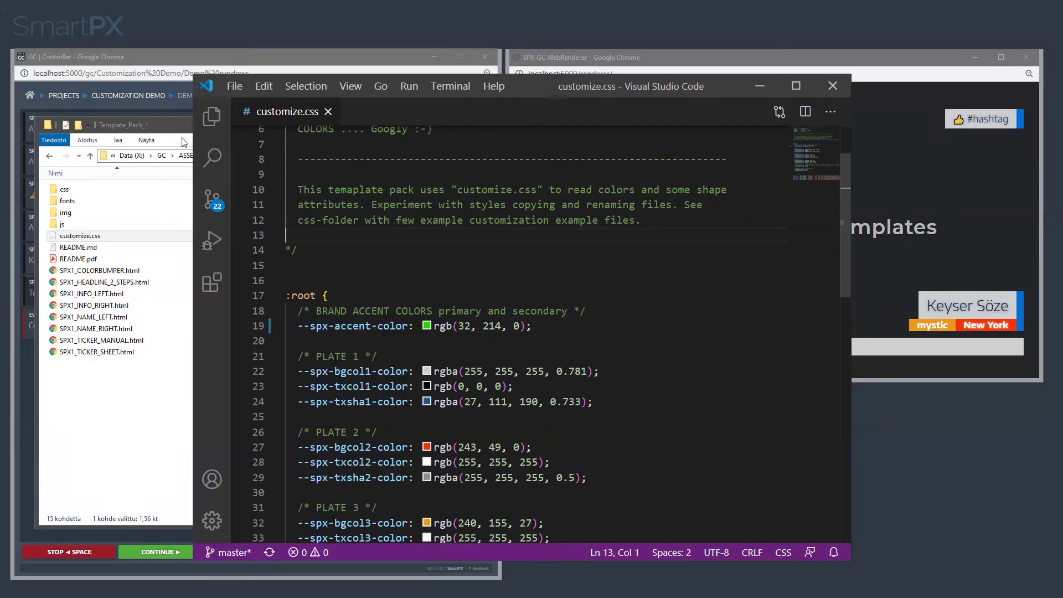
pyautogui.click(833, 86)
pyautogui.click(214, 242)
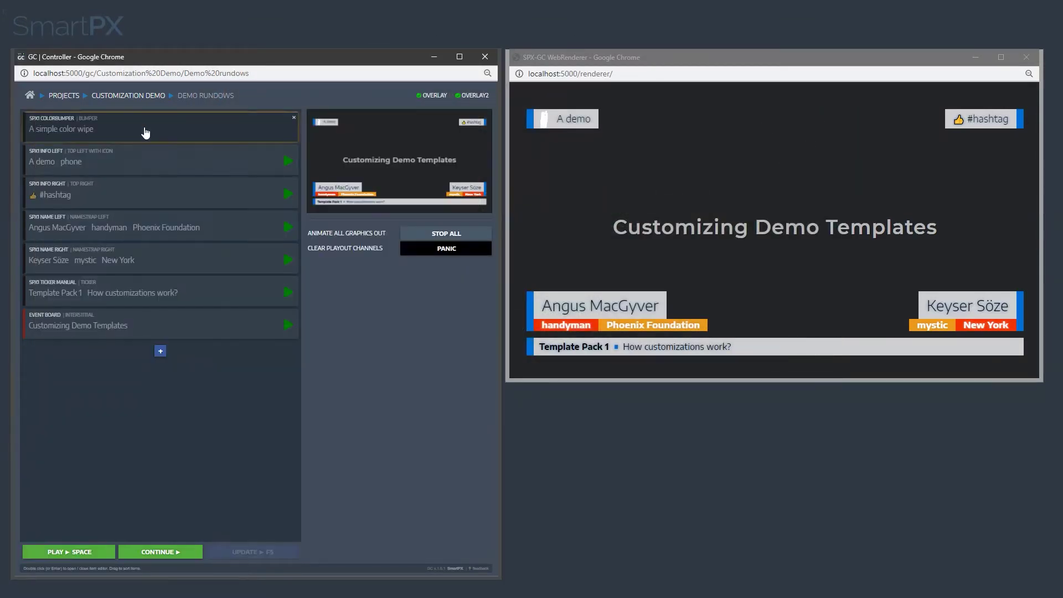
# Play the colour wipe, recheck the customize.css edit, and bring the controller and renderer forward
pyautogui.click(128, 133)
pyautogui.press('space')
pyautogui.hotkey('alt', 'Tab')
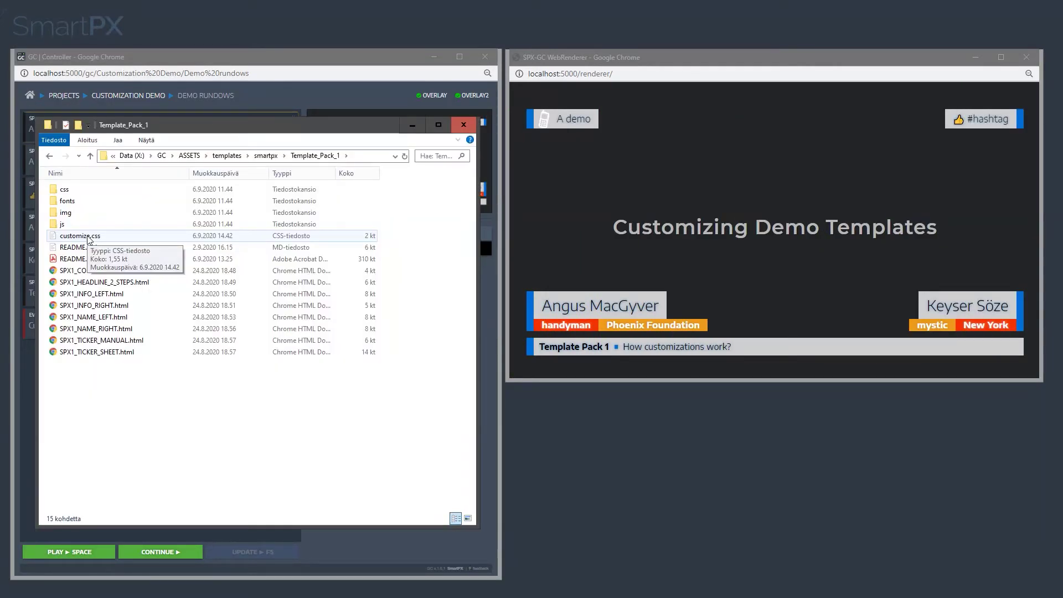
pyautogui.doubleClick(88, 237)
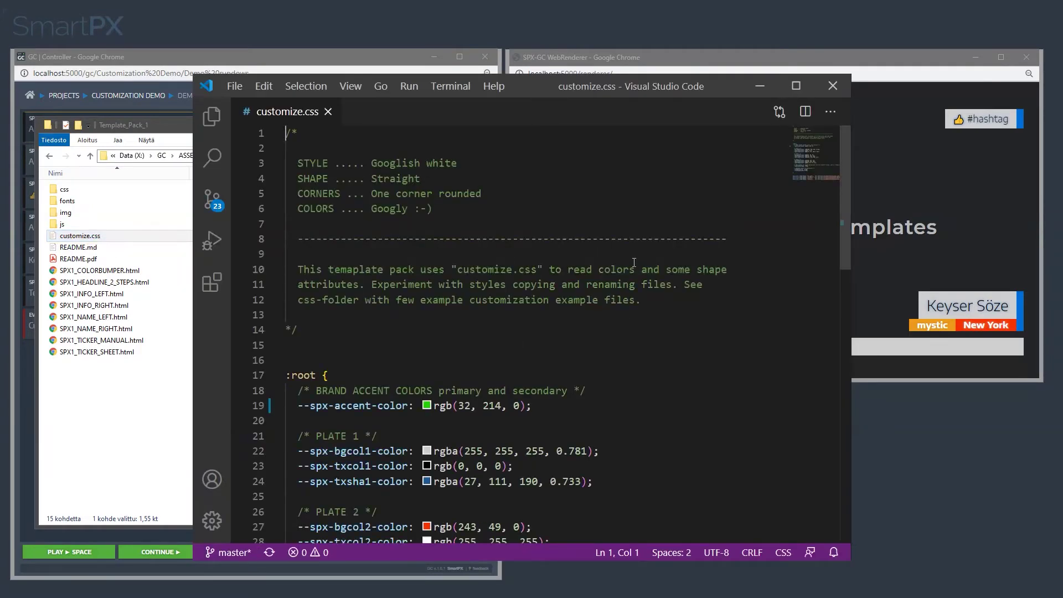
pyautogui.click(366, 59)
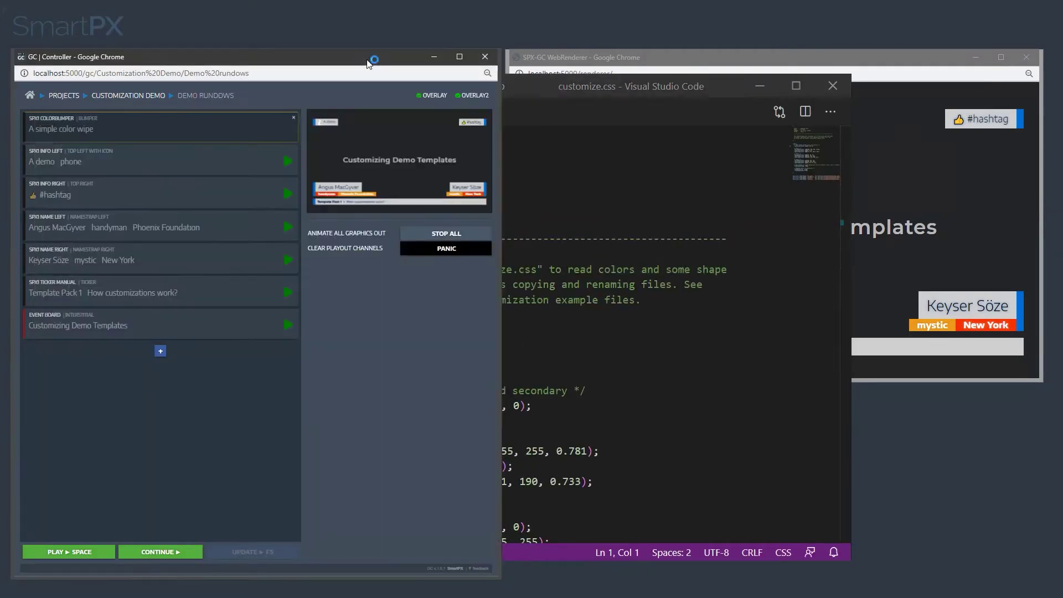
pyautogui.click(786, 57)
# Take the old A demo, #hashtag, both name straps and the ticker off air
pyautogui.click(202, 167)
pyautogui.press('space')
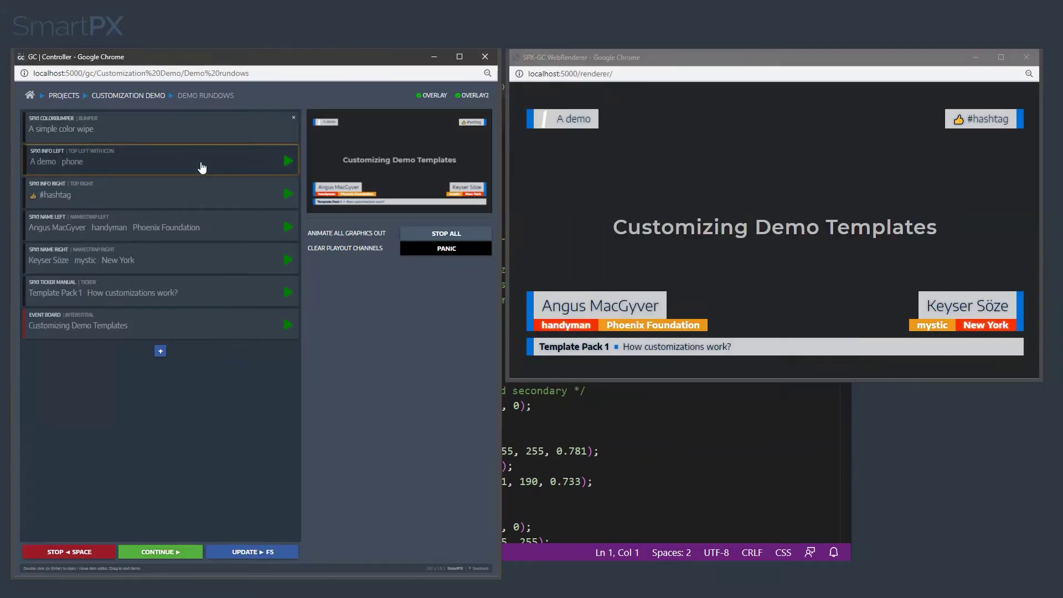
pyautogui.press('space')
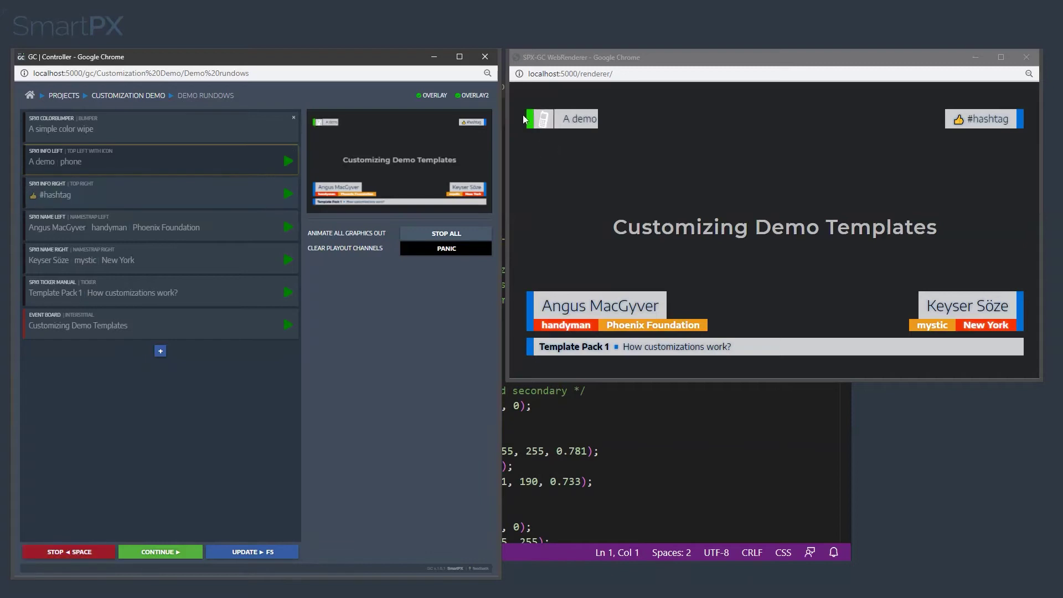
pyautogui.click(201, 204)
pyautogui.press('space')
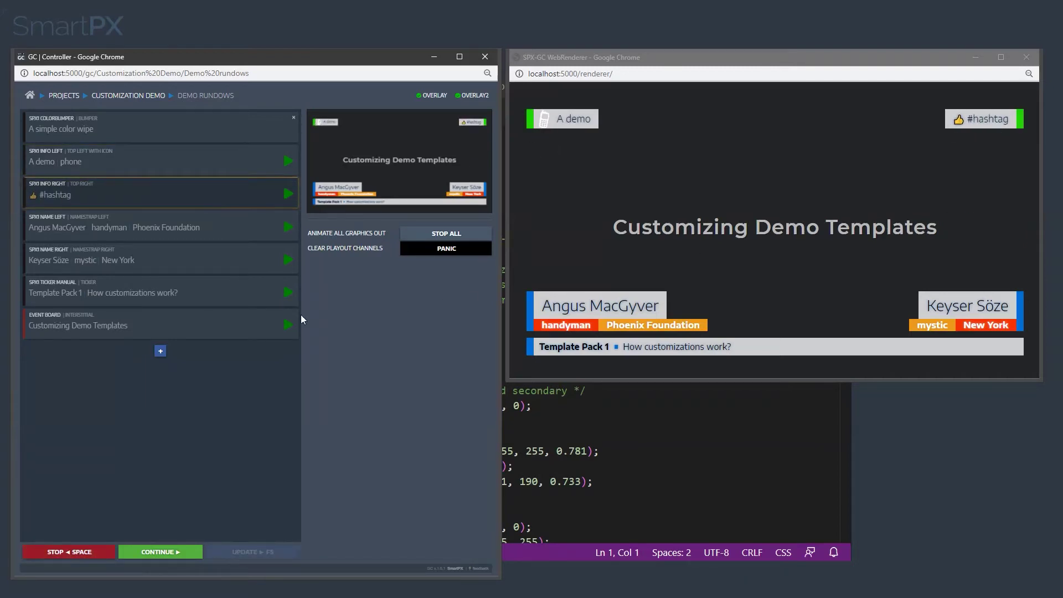
pyautogui.click(128, 231)
pyautogui.press('space')
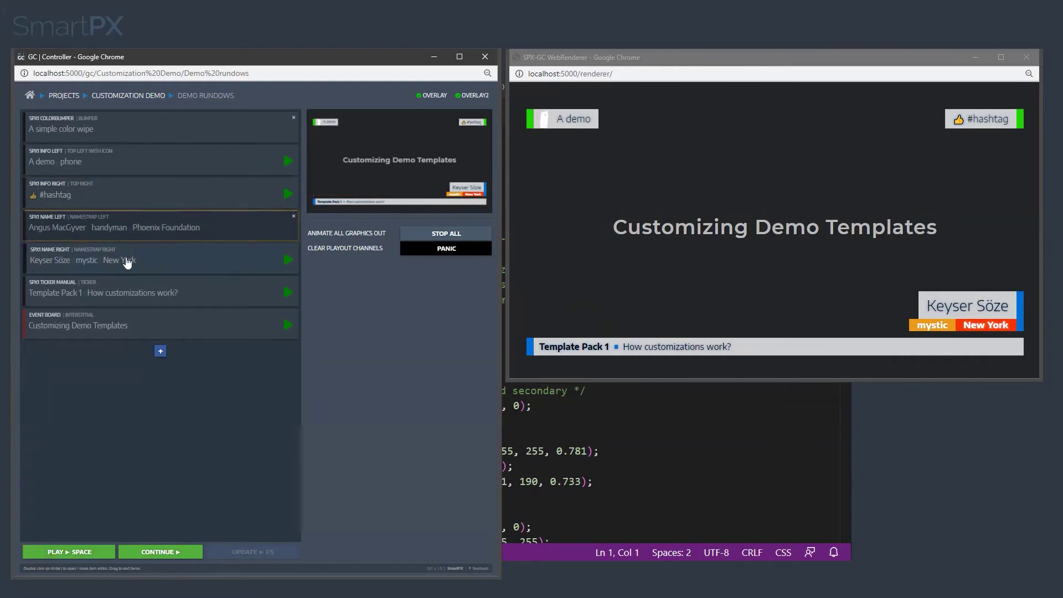
pyautogui.click(126, 260)
pyautogui.press('space')
pyautogui.click(147, 289)
pyautogui.press('space')
# Replay Angus MacGyver, Keyser Söze and the ticker with the green accent
pyautogui.click(155, 230)
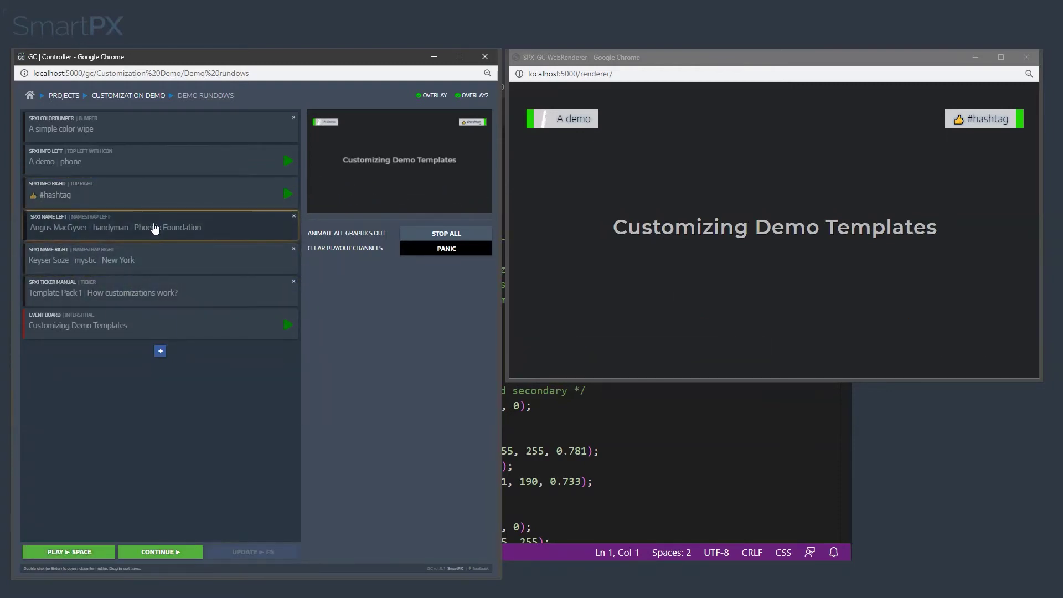
pyautogui.press('space')
pyautogui.click(157, 261)
pyautogui.press('space')
pyautogui.click(158, 290)
pyautogui.press('space')
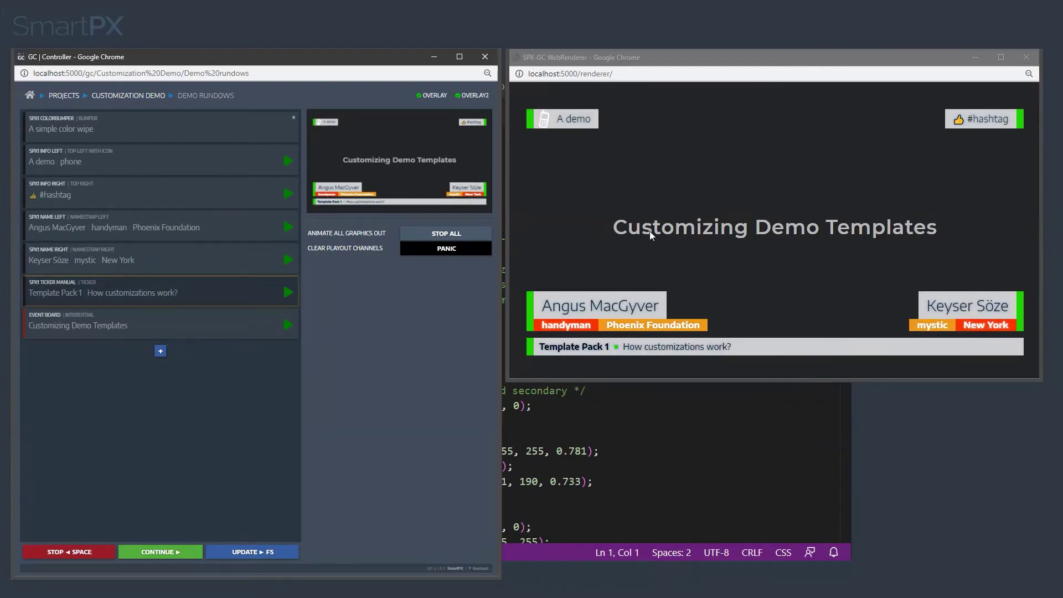
# Close VS Code and browse to smartpx > Template_Pack_1 > css in File Explorer
pyautogui.hotkey('alt', 'Tab')
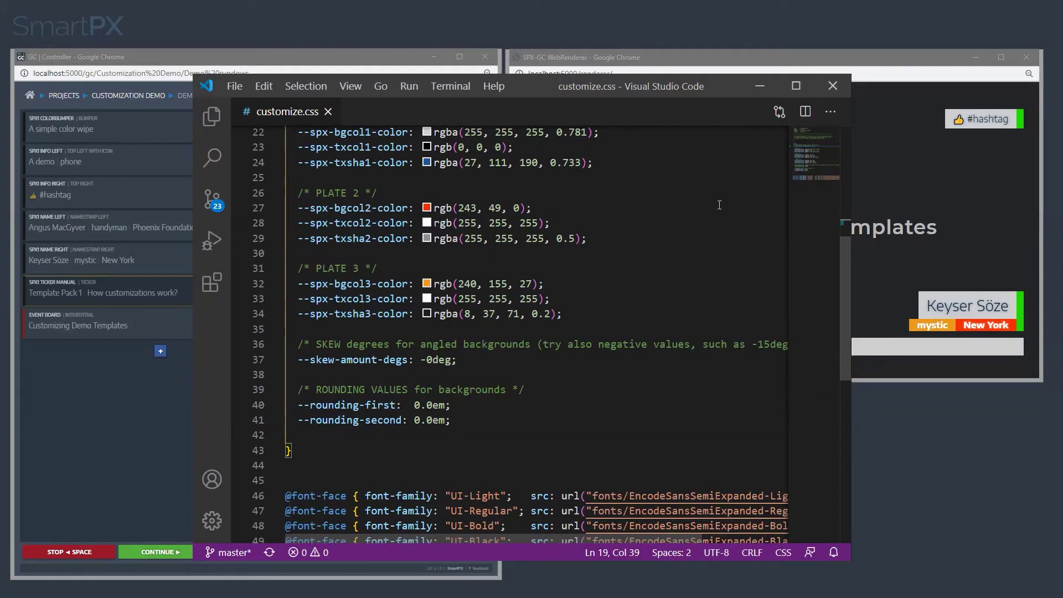
pyautogui.click(832, 86)
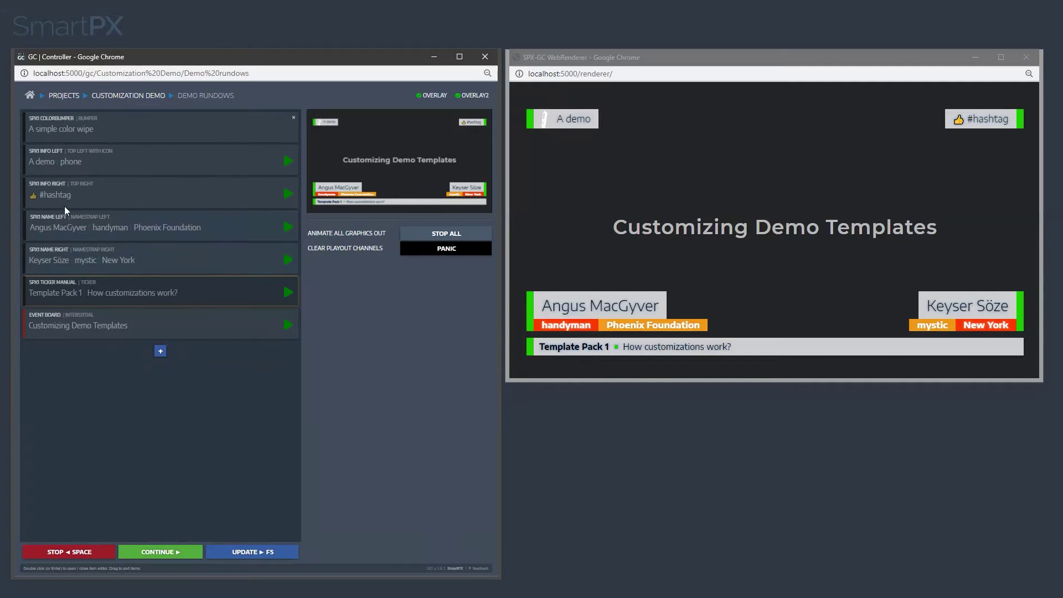
pyautogui.moveTo(29, 95)
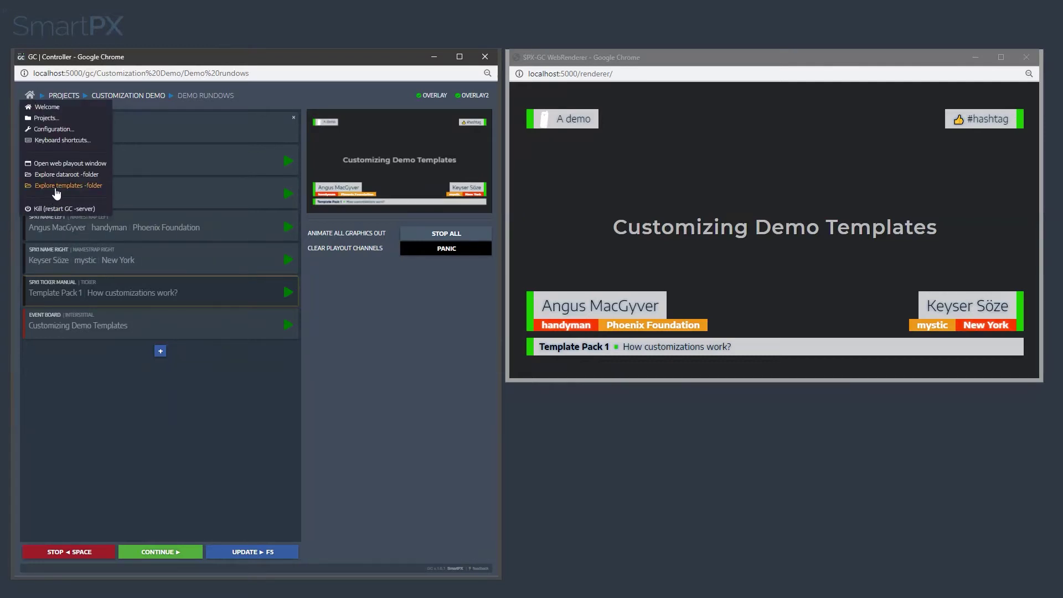
pyautogui.click(57, 187)
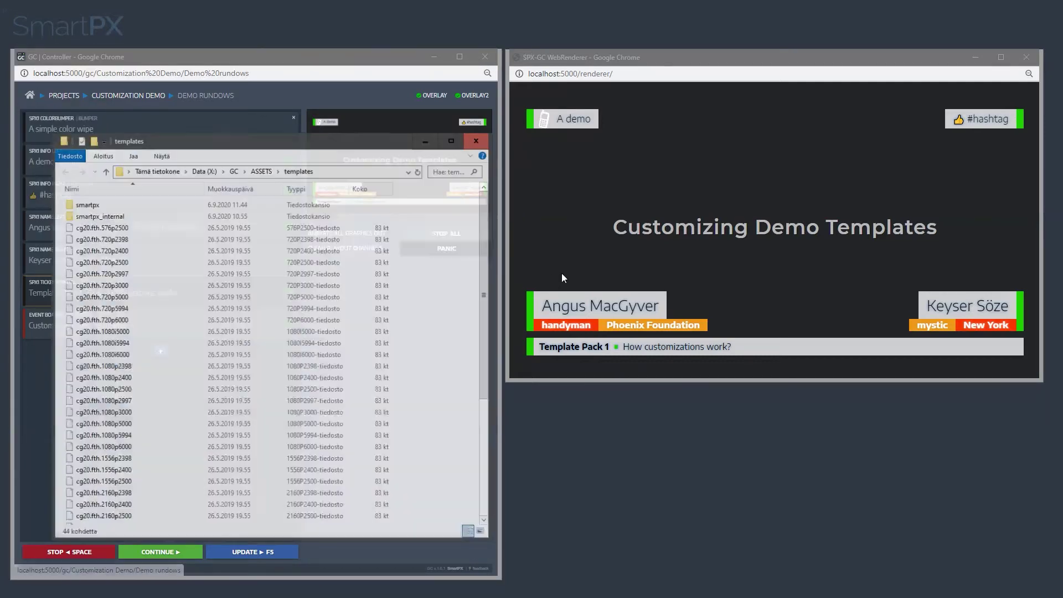
pyautogui.click(95, 205)
pyautogui.doubleClick(95, 206)
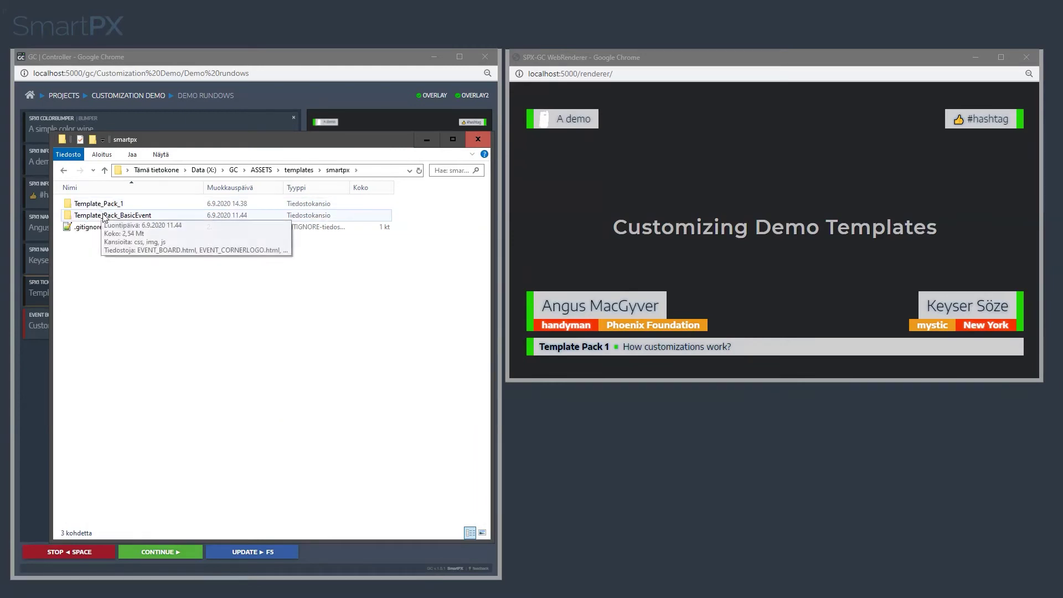
pyautogui.doubleClick(93, 204)
pyautogui.moveTo(194, 145)
pyautogui.mouseDown()
pyautogui.moveTo(451, 183)
pyautogui.moveTo(480, 165)
pyautogui.mouseUp()
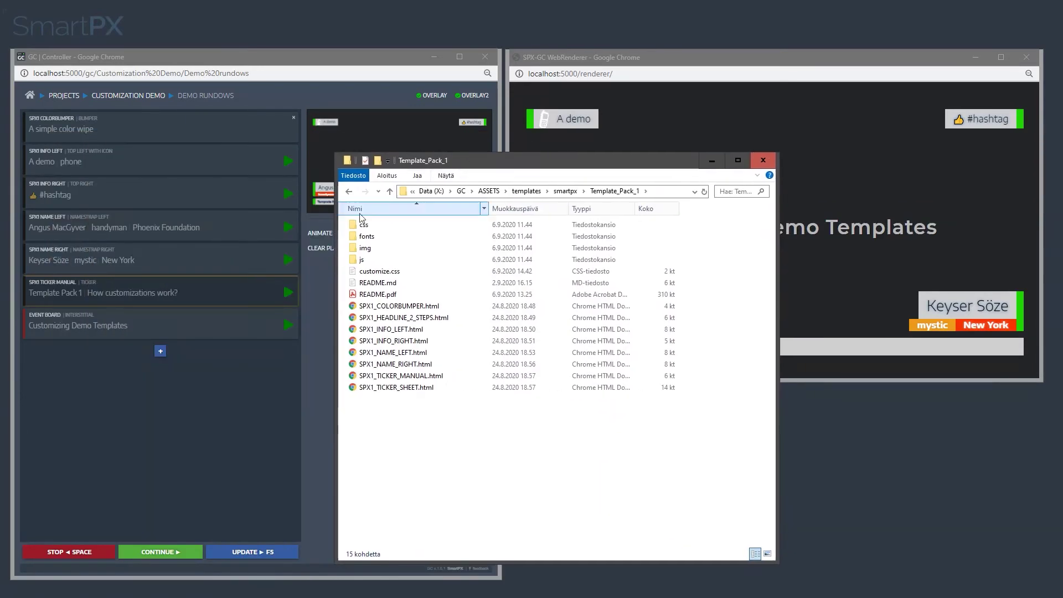
pyautogui.doubleClick(420, 224)
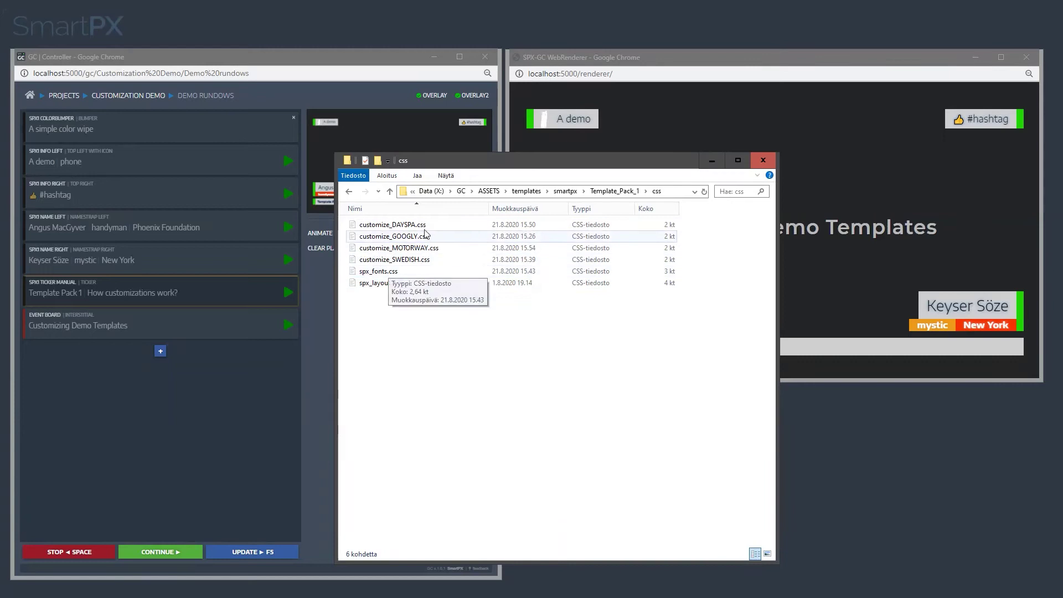
# Open Template_Pack_1's README.pdf, scroll through customization options and theme screenshots, then close it
pyautogui.click(615, 192)
pyautogui.doubleClick(382, 294)
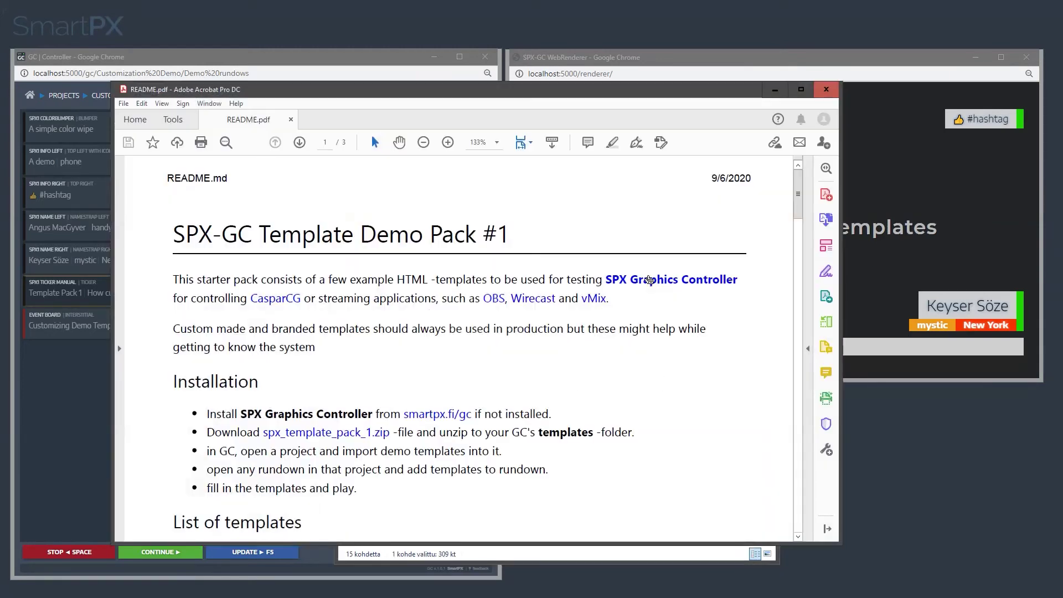
pyautogui.scroll(-3, 609, 311)
pyautogui.scroll(-7, 609, 312)
pyautogui.scroll(-3, 609, 311)
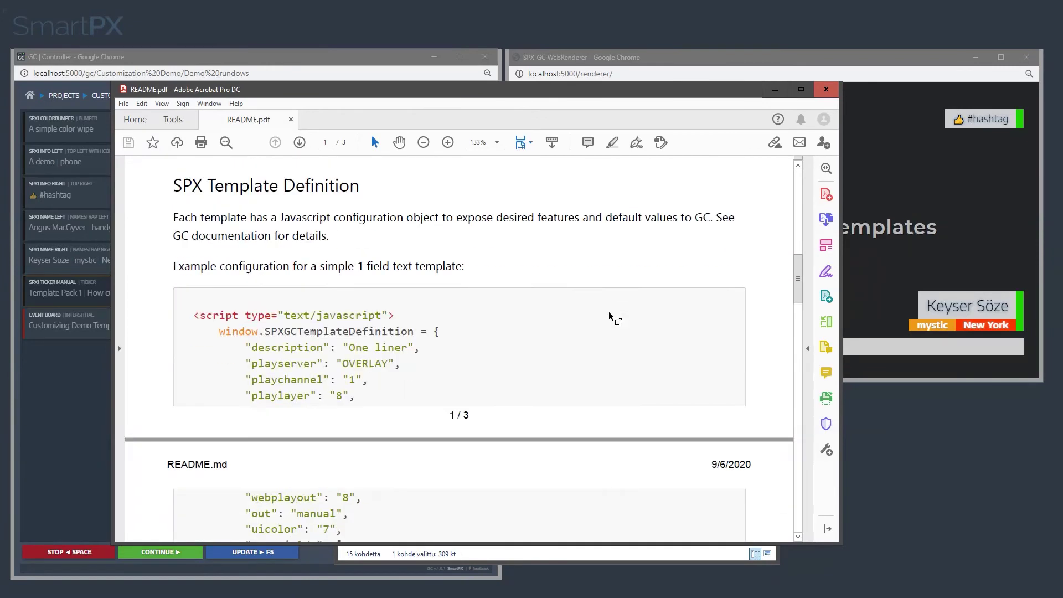
pyautogui.scroll(-3, 610, 311)
pyautogui.scroll(-6, 610, 311)
pyautogui.scroll(-3, 608, 313)
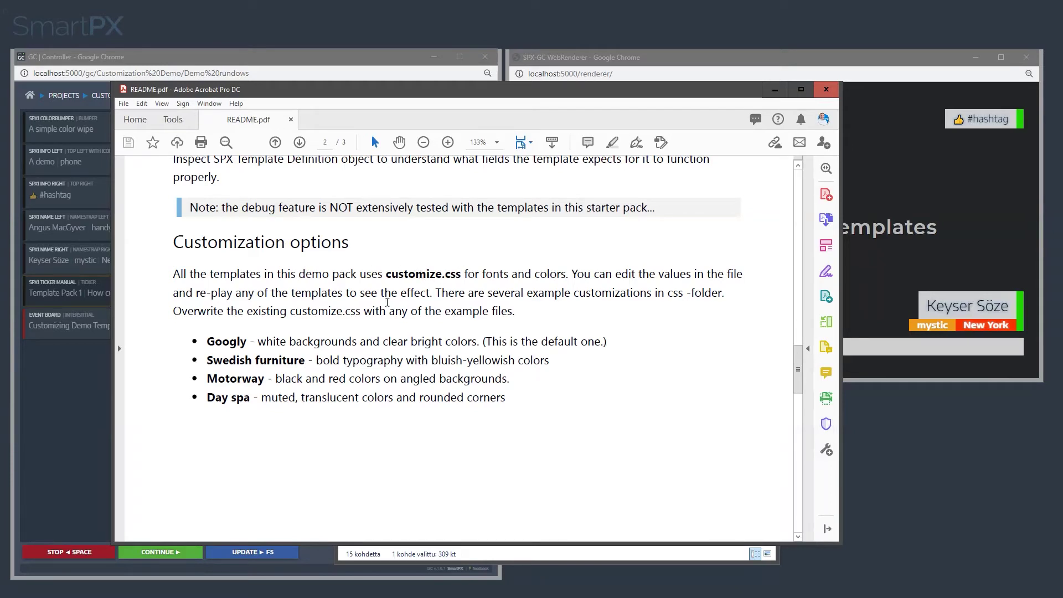
pyautogui.scroll(-3, 328, 358)
pyautogui.scroll(-6, 328, 358)
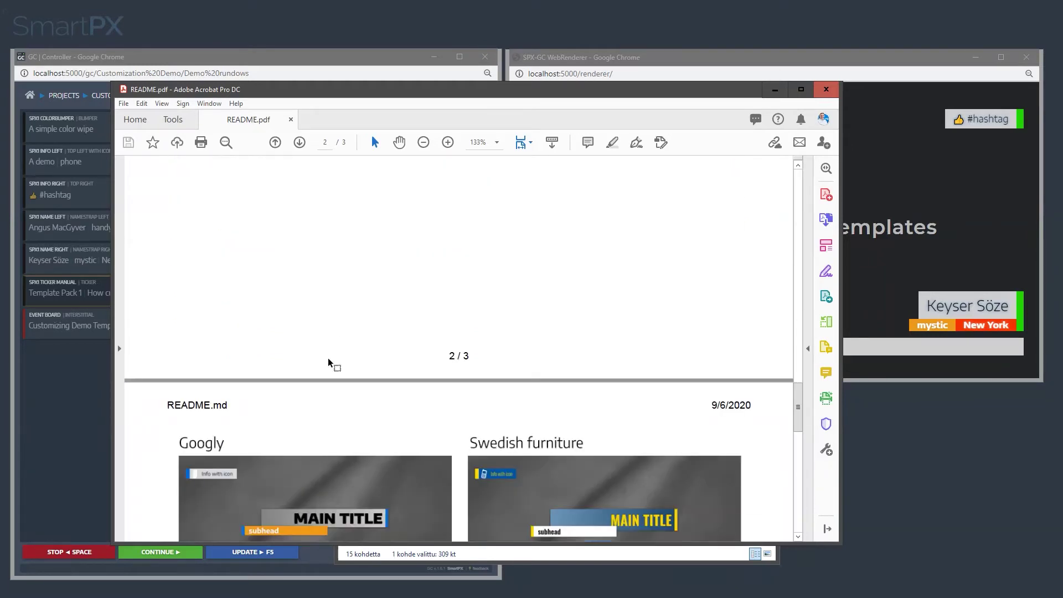
pyautogui.scroll(-6, 328, 358)
pyautogui.scroll(-1, 328, 357)
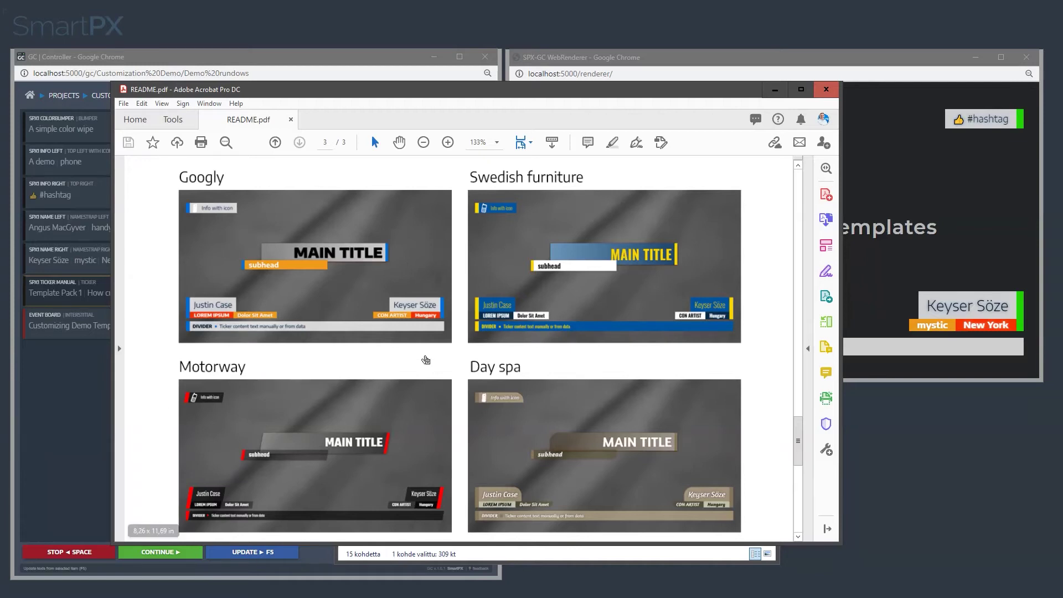
pyautogui.click(826, 89)
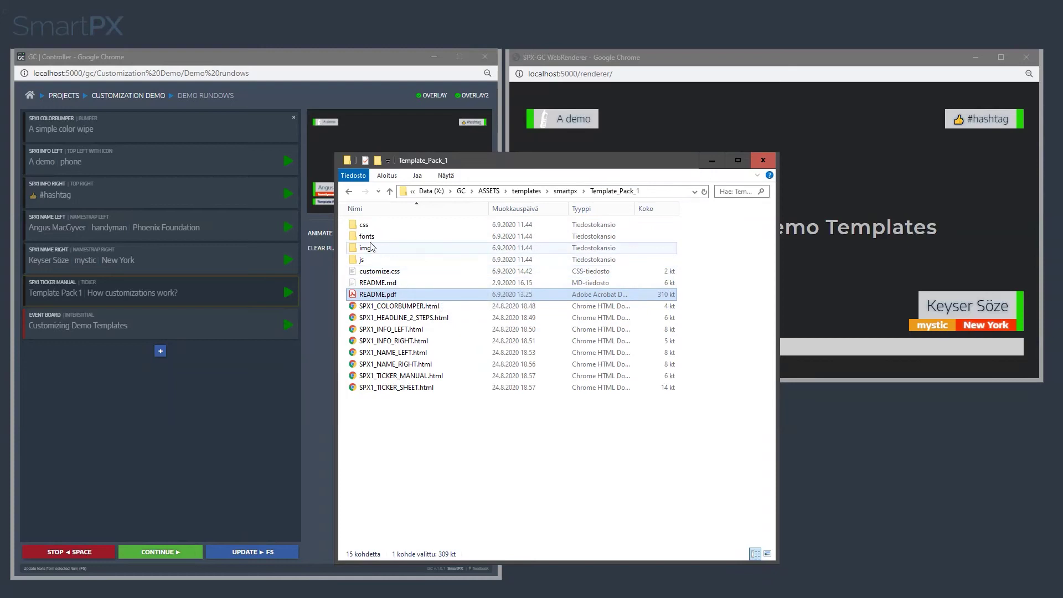
# Copy customize_MOTORWAY.css from the css folder into Template_Pack_1
pyautogui.doubleClick(366, 225)
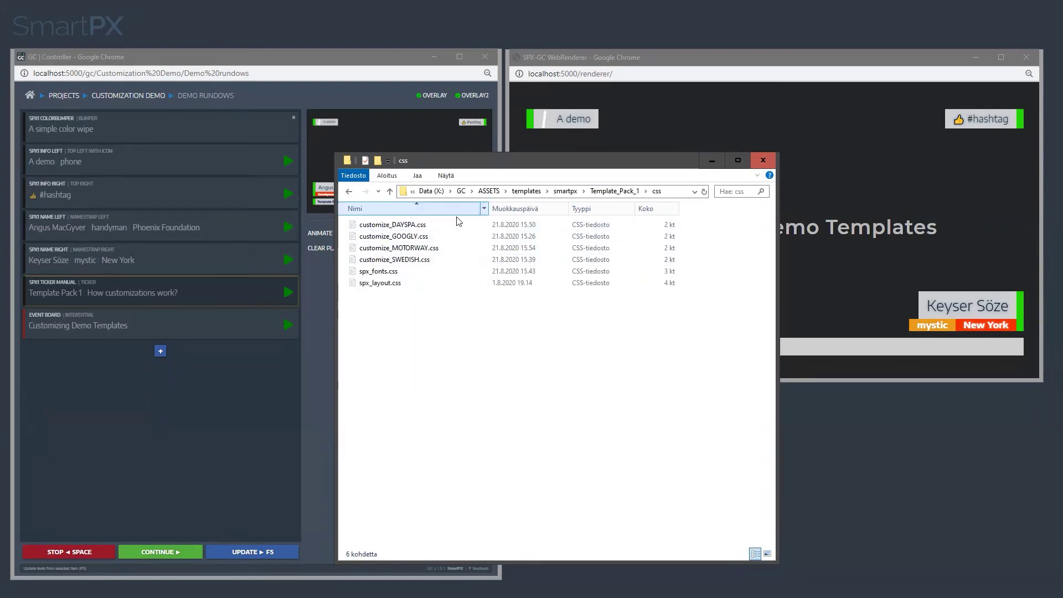
pyautogui.click(417, 249)
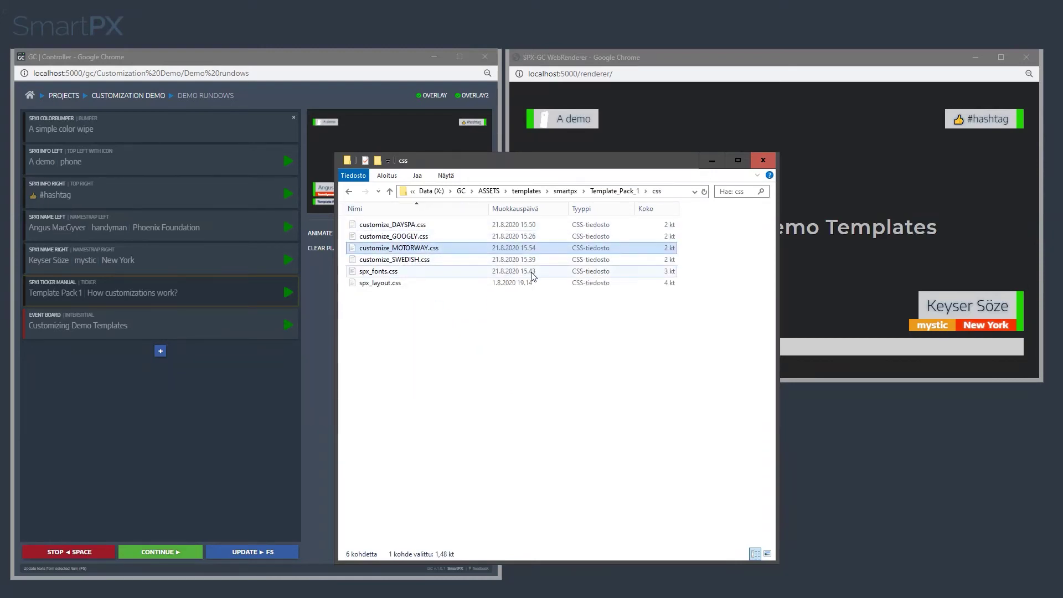
pyautogui.click(615, 191)
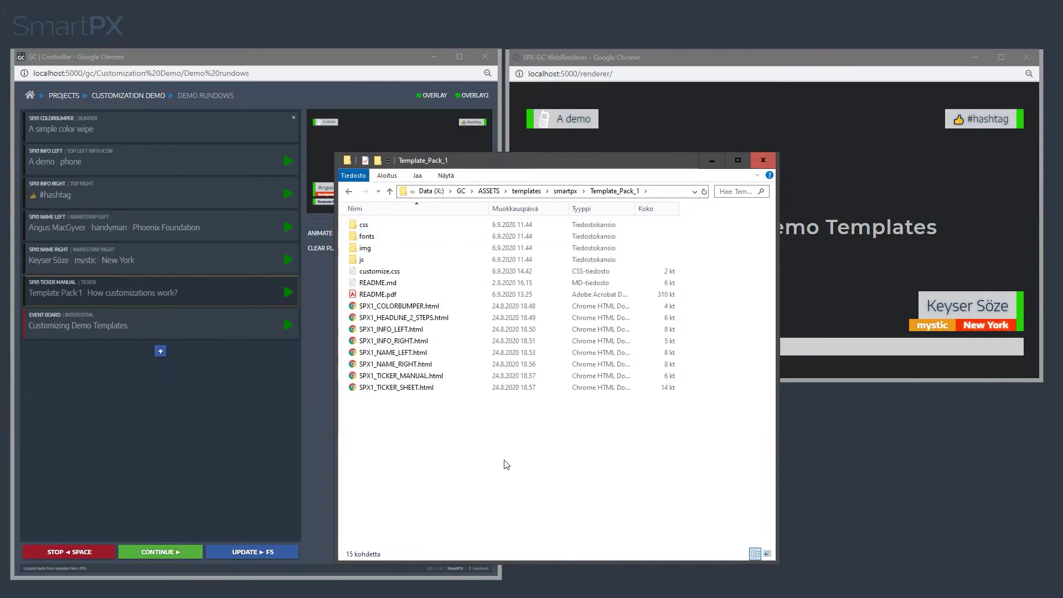
pyautogui.hotkey('ctrl', 'v')
# Rename the existing customize.css to customize_ORIG.css
pyautogui.click(421, 271)
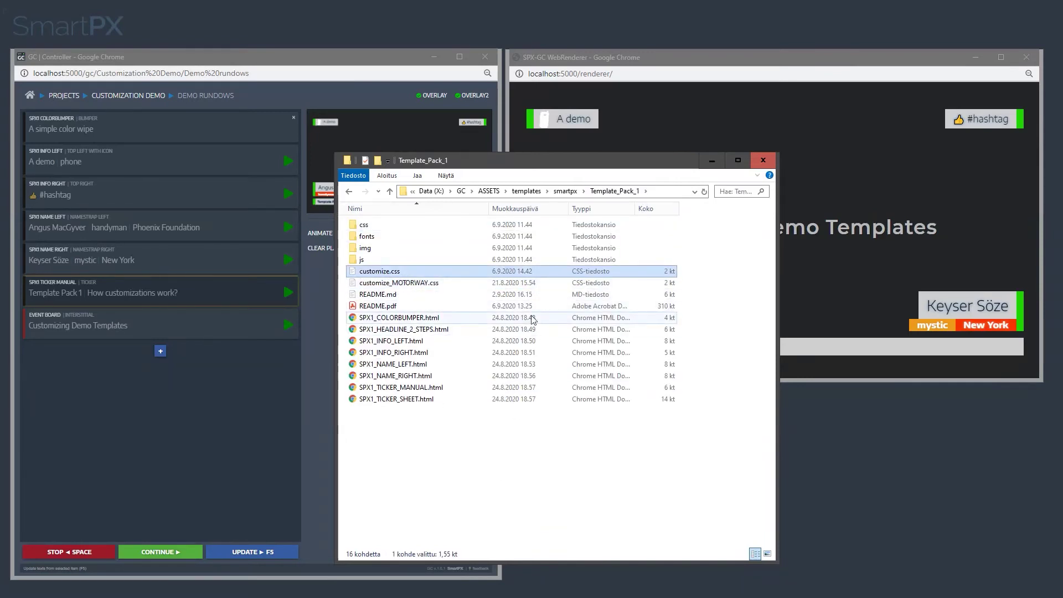
pyautogui.press('F2')
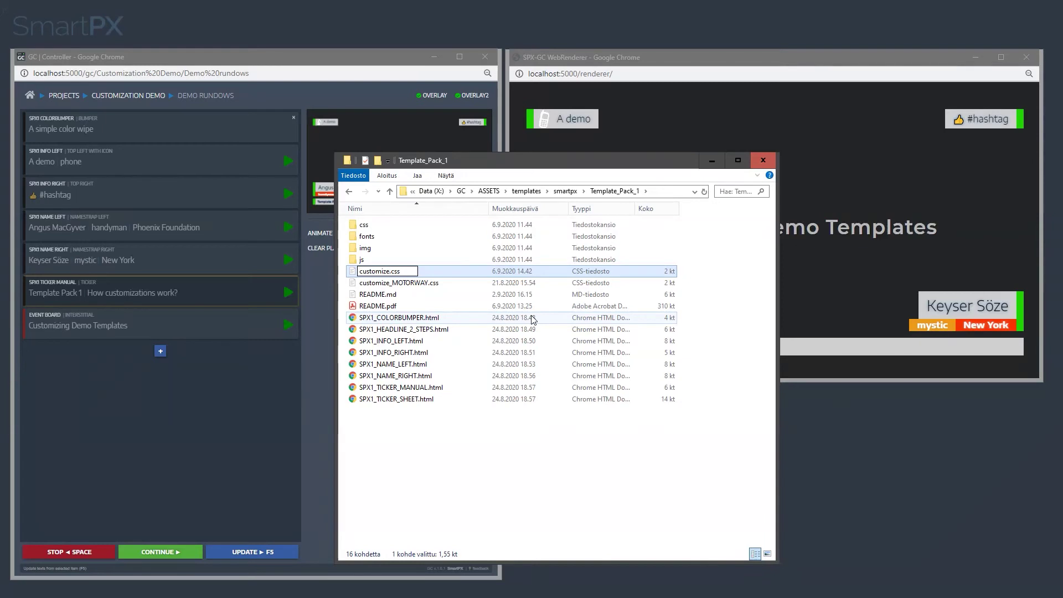
pyautogui.write('_O')
pyautogui.write('RIG')
pyautogui.press('Return')
# Rename the Motorway copy to customize.css by deleting _MOTORWAY from its name
pyautogui.press('Up')
pyautogui.press('F2')
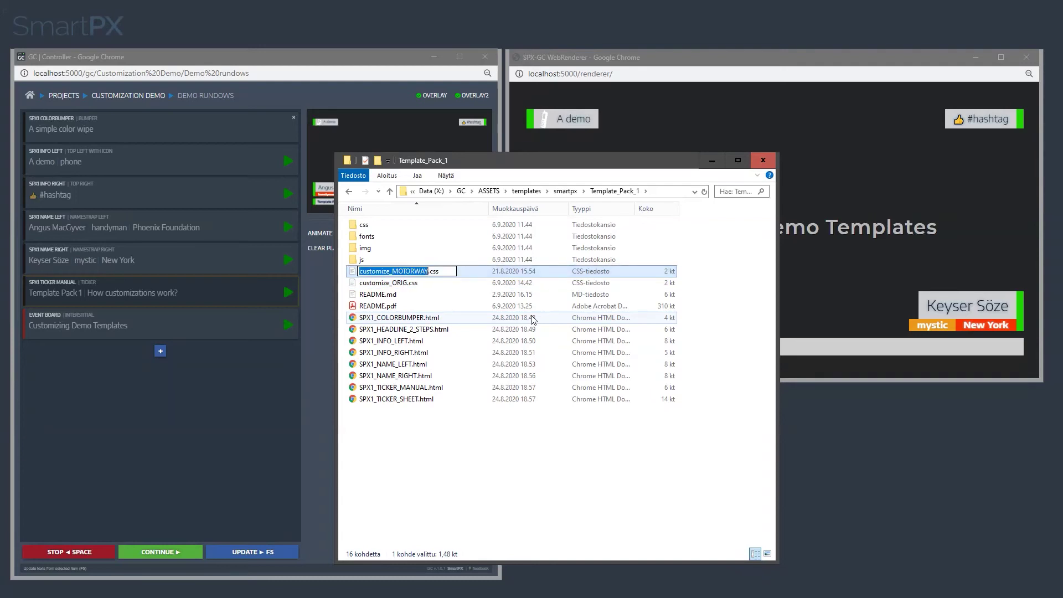
pyautogui.hotkey('ctrl', 'Left')
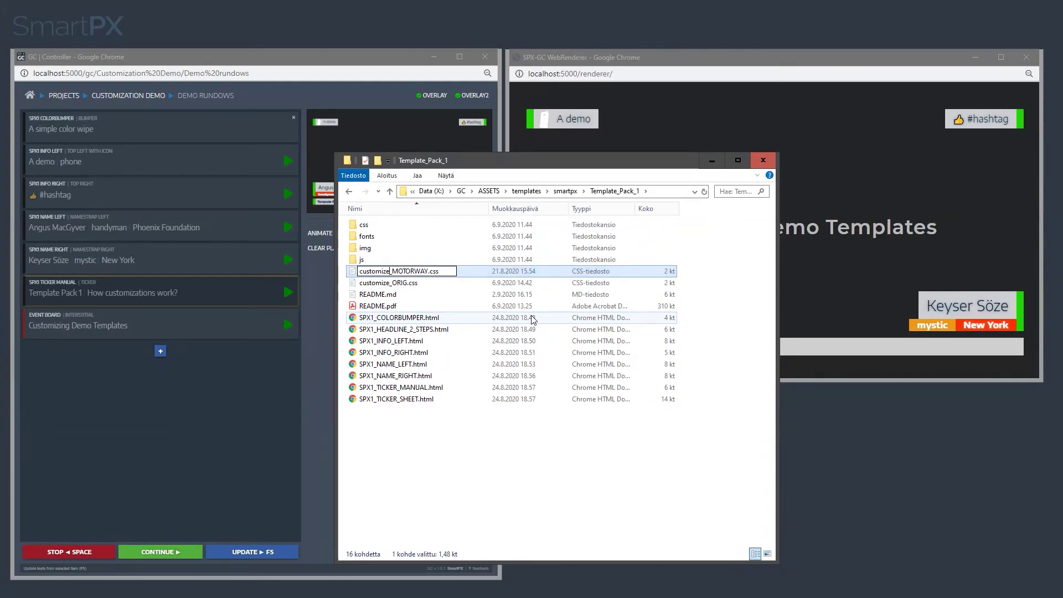
pyautogui.hotkey('shift', 'Right')
pyautogui.hotkey('shift', 'Right')
pyautogui.hotkey('shift', 'Right')
pyautogui.hotkey('shift', 'Right')
pyautogui.hotkey('shift', 'Right')
pyautogui.hotkey('shift', 'Right')
pyautogui.hotkey('shift', 'Right')
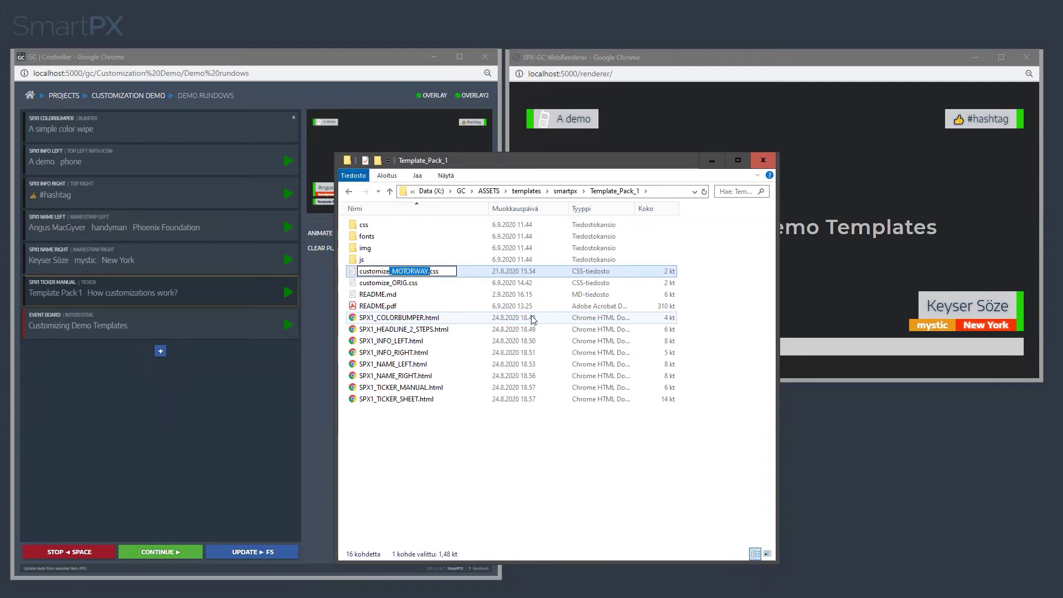
pyautogui.press('Delete')
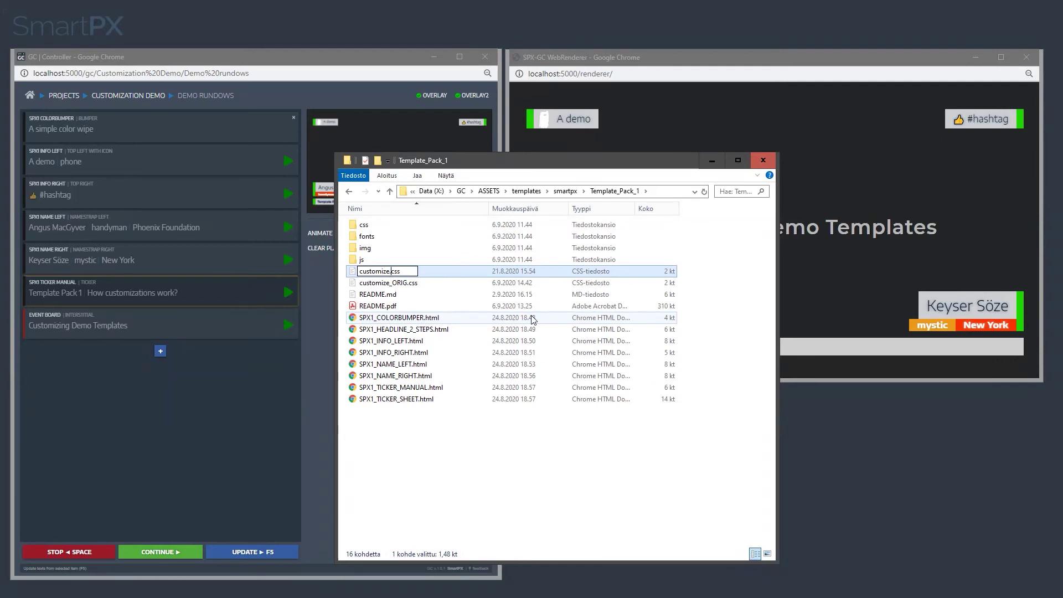
pyautogui.press('Return')
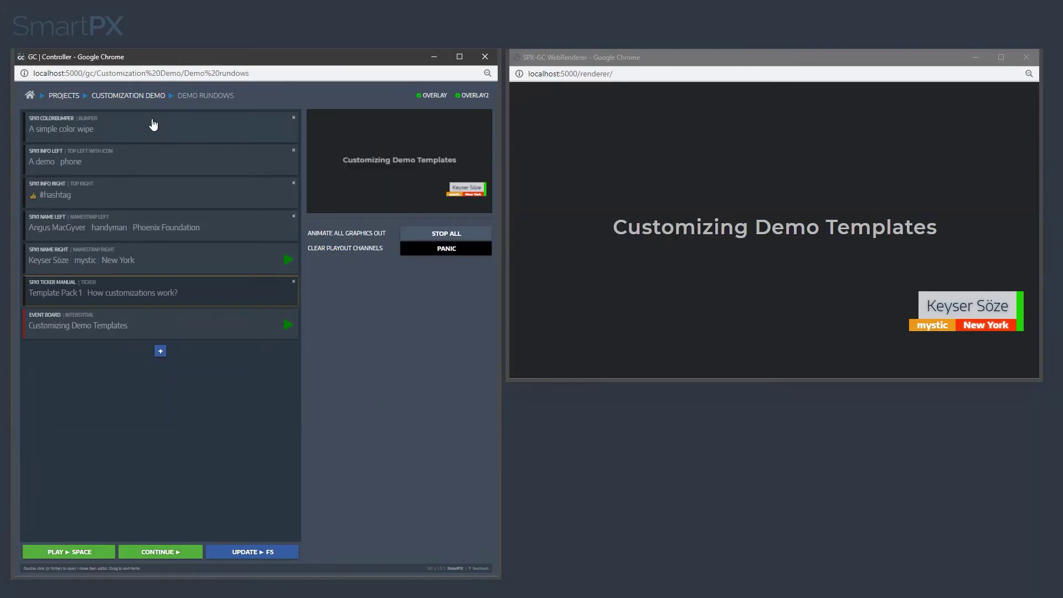
# Play color wipe, A demo, #hashtag, both namestraps and the ticker in the Motorway style
pyautogui.click(153, 124)
pyautogui.press('space')
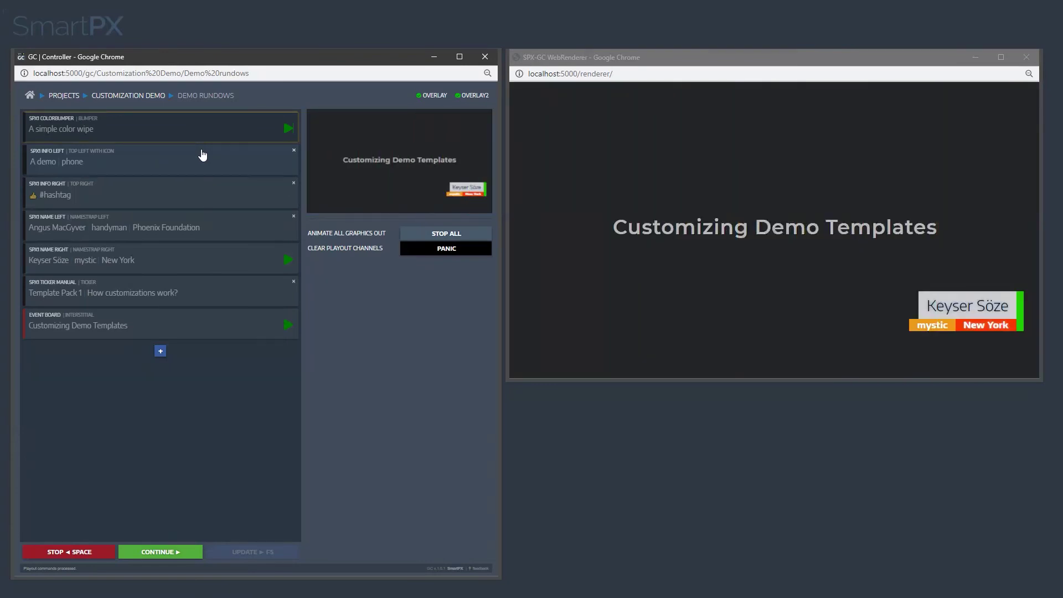
pyautogui.click(216, 165)
pyautogui.press('space')
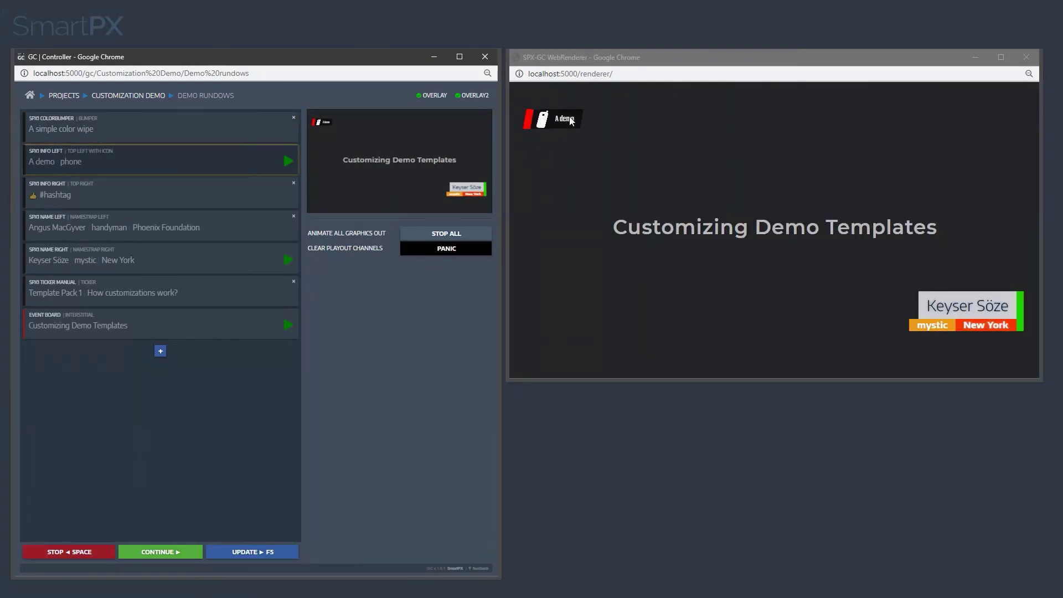
pyautogui.click(106, 194)
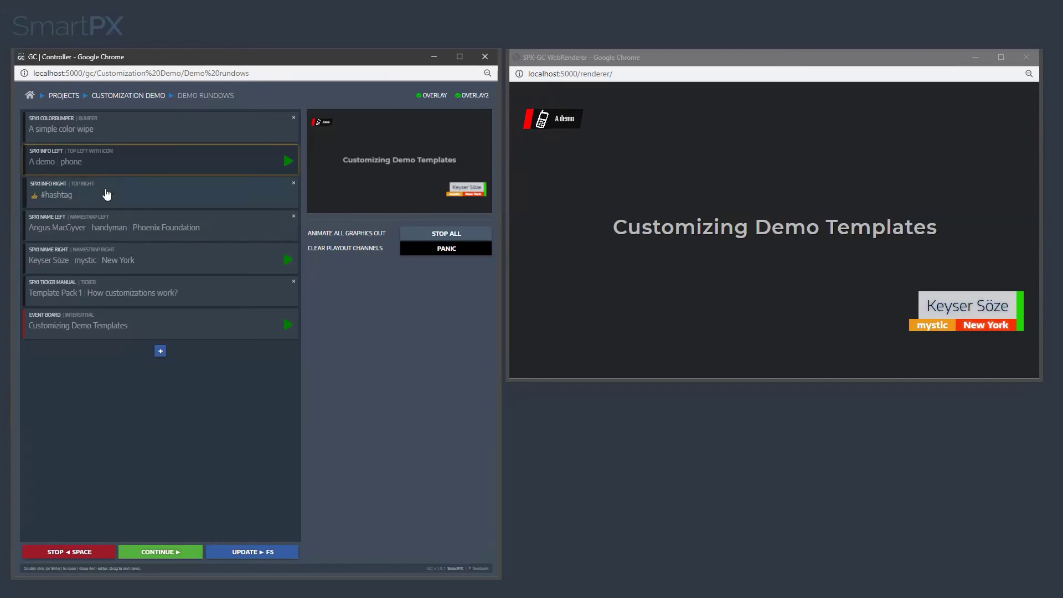
pyautogui.press('space')
pyautogui.click(94, 231)
pyautogui.press('space')
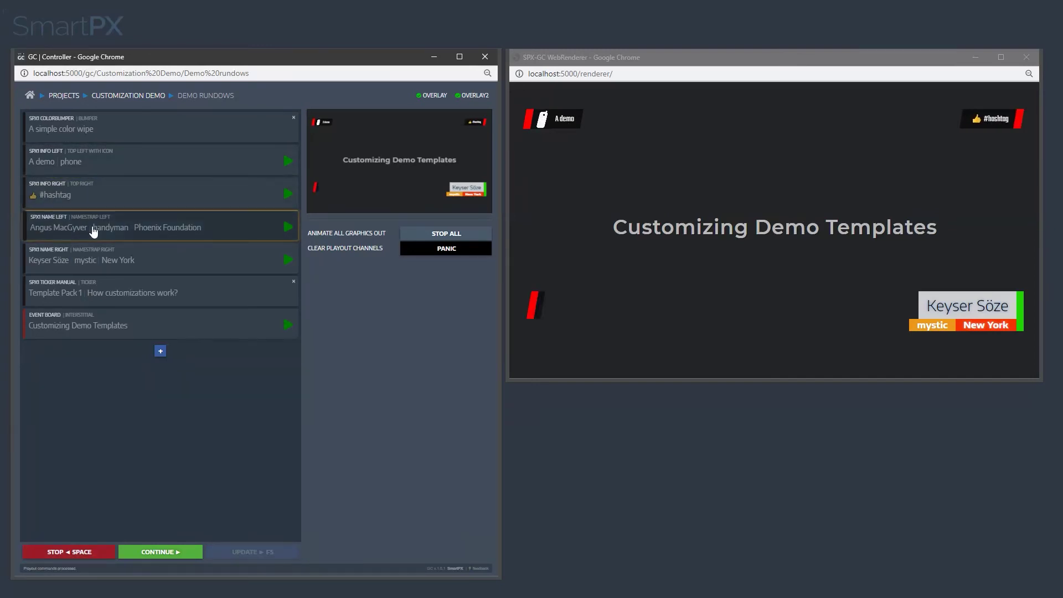
pyautogui.click(87, 266)
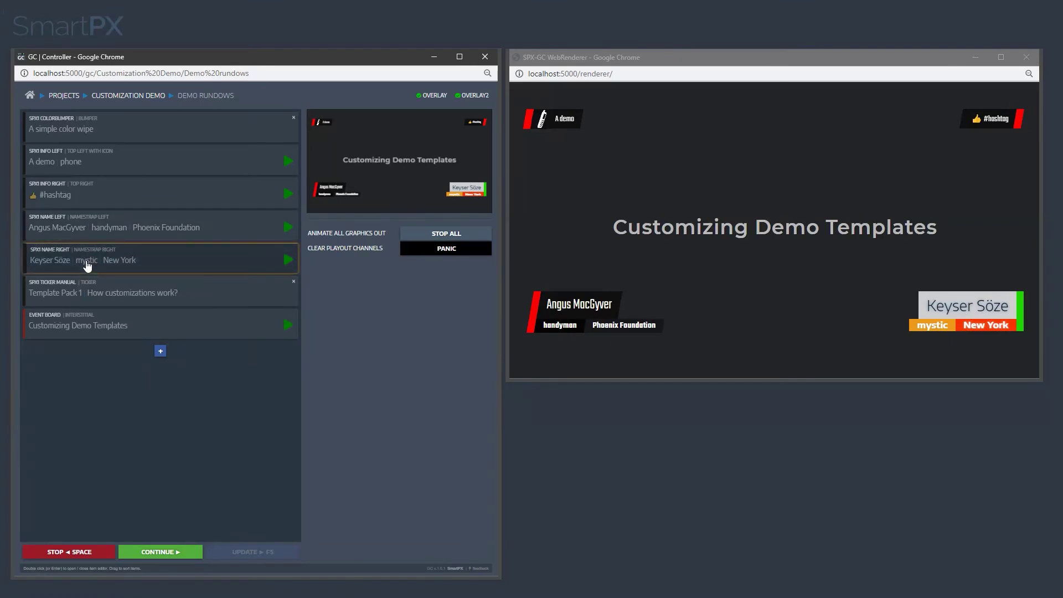
pyautogui.press('space')
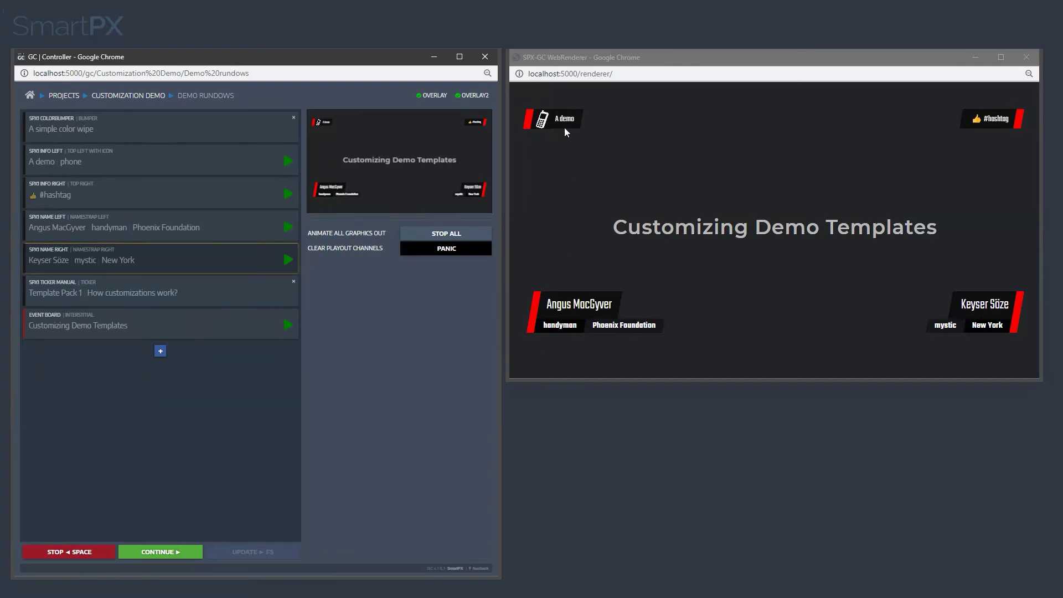
pyautogui.click(251, 299)
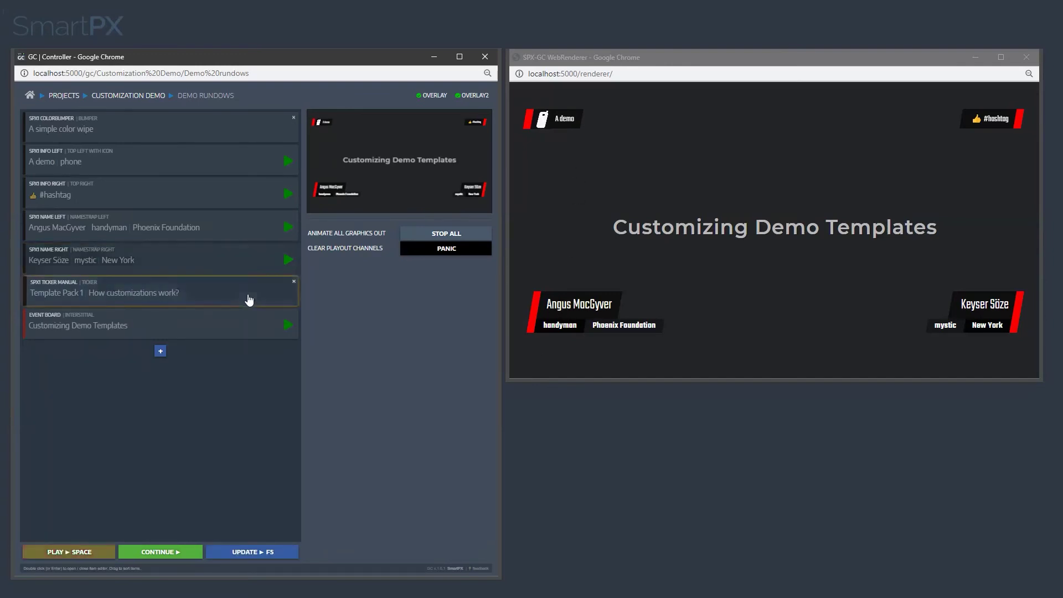
pyautogui.press('F12')
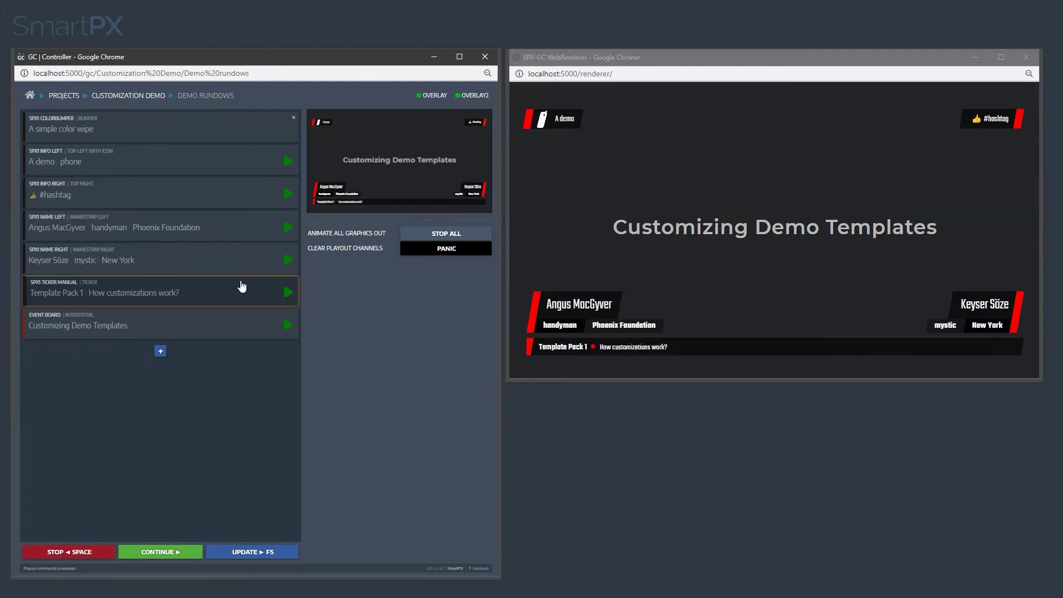
# Open Template_Pack_1 from the templates folder, then reload the controller to load the new theme
pyautogui.click(30, 95)
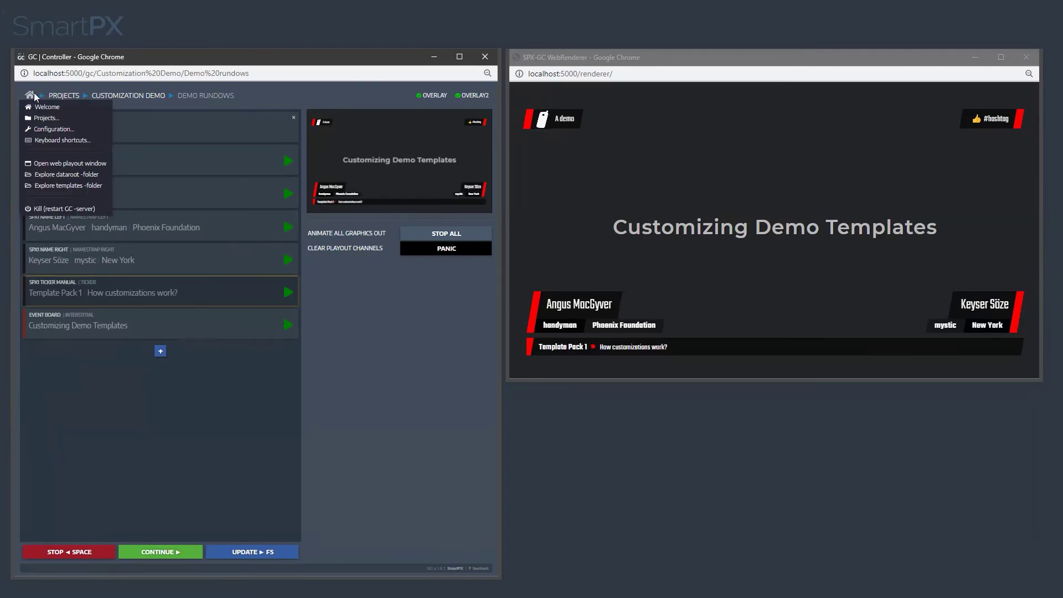
pyautogui.click(58, 188)
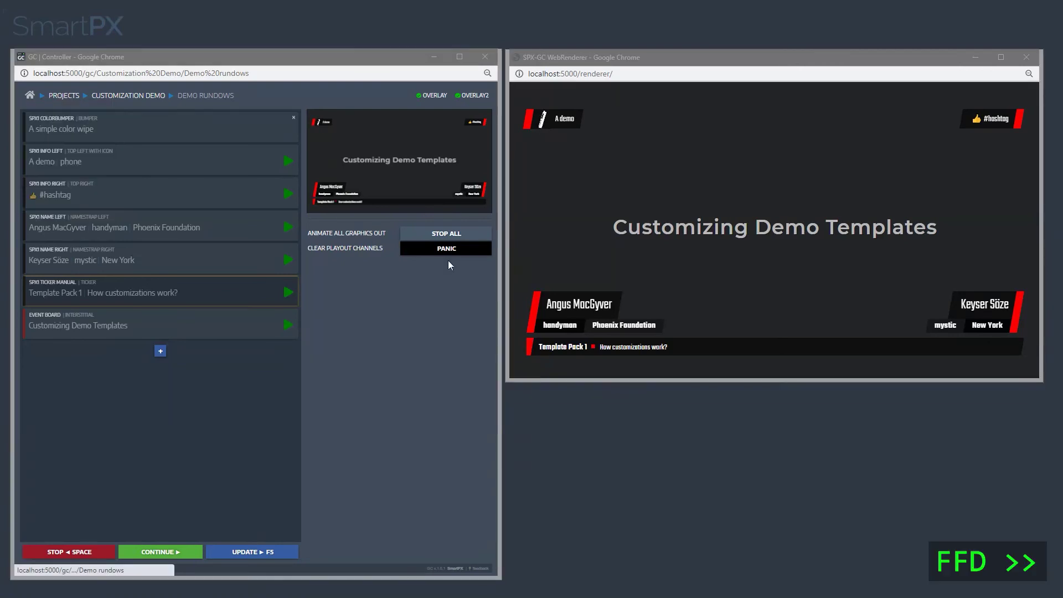
pyautogui.doubleClick(397, 229)
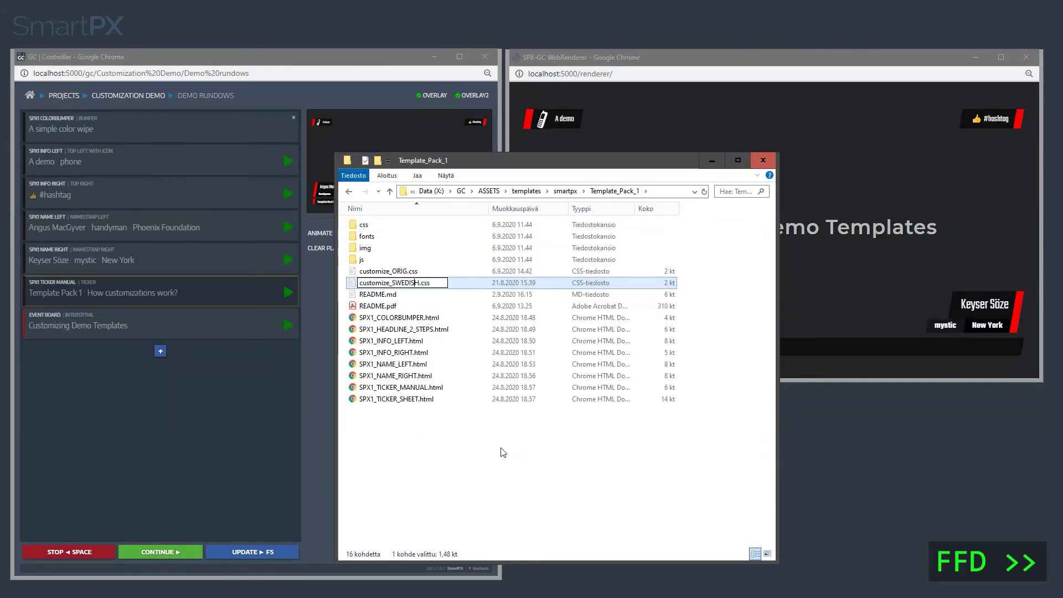
pyautogui.click(422, 67)
pyautogui.press('Return')
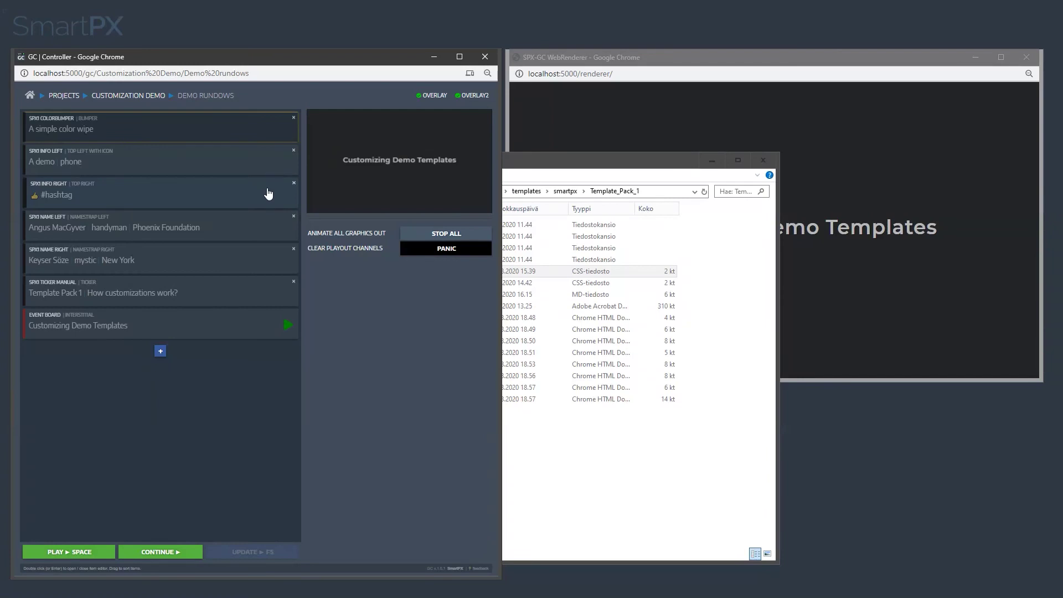
# Play the color wipe, A demo and #hashtag graphics in the Swedish style
pyautogui.click(742, 61)
pyautogui.click(309, 55)
pyautogui.press('space')
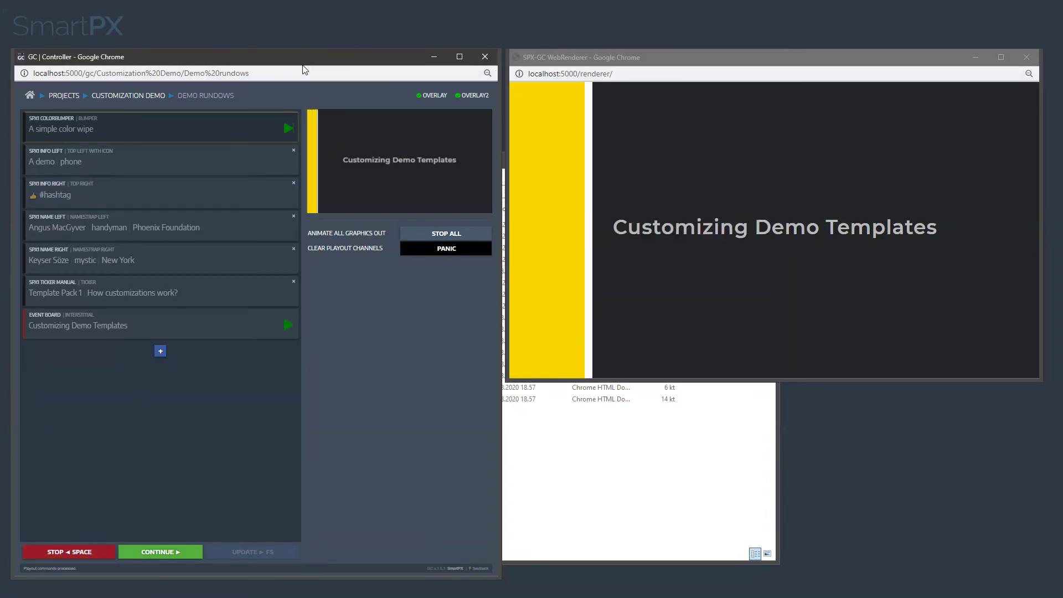
pyautogui.click(226, 162)
pyautogui.press('space')
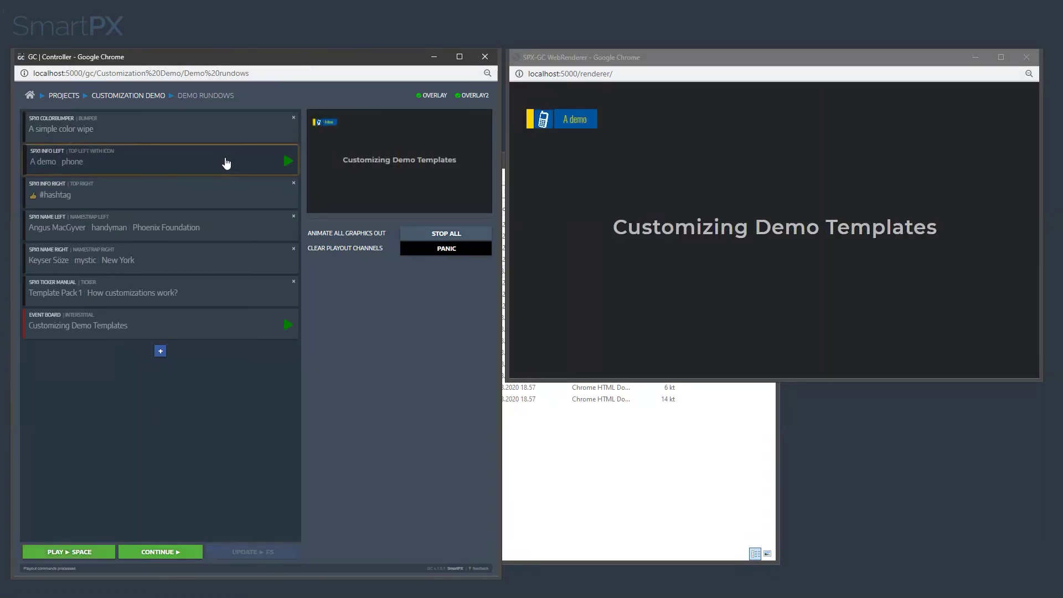
pyautogui.click(229, 197)
pyautogui.press('space')
# Play both namestraps and the ticker, then select customize.css in File Explorer
pyautogui.click(219, 227)
pyautogui.press('space')
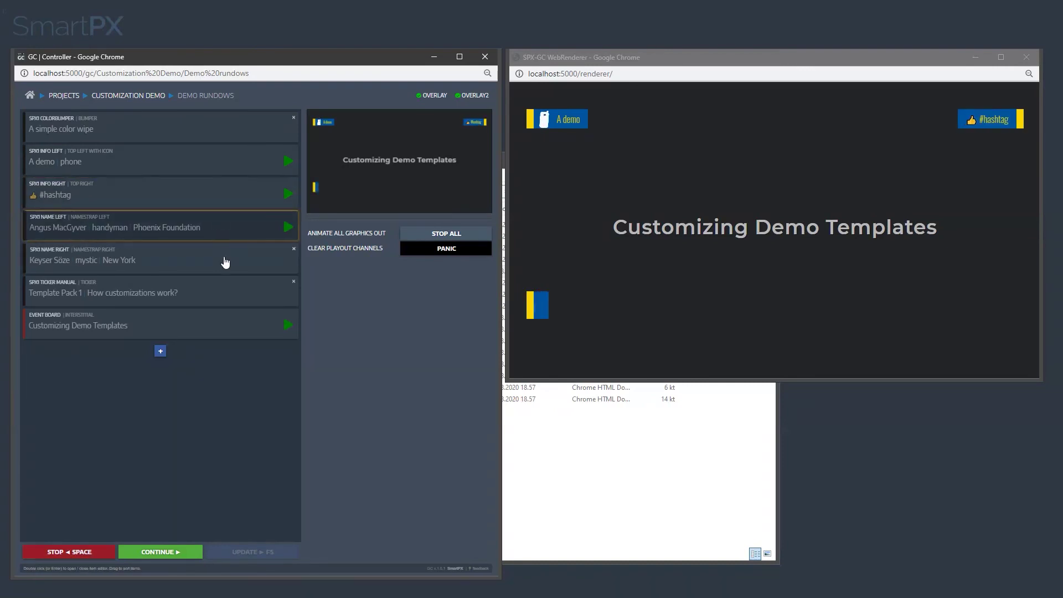
pyautogui.click(225, 262)
pyautogui.press('space')
pyautogui.click(227, 294)
pyautogui.press('space')
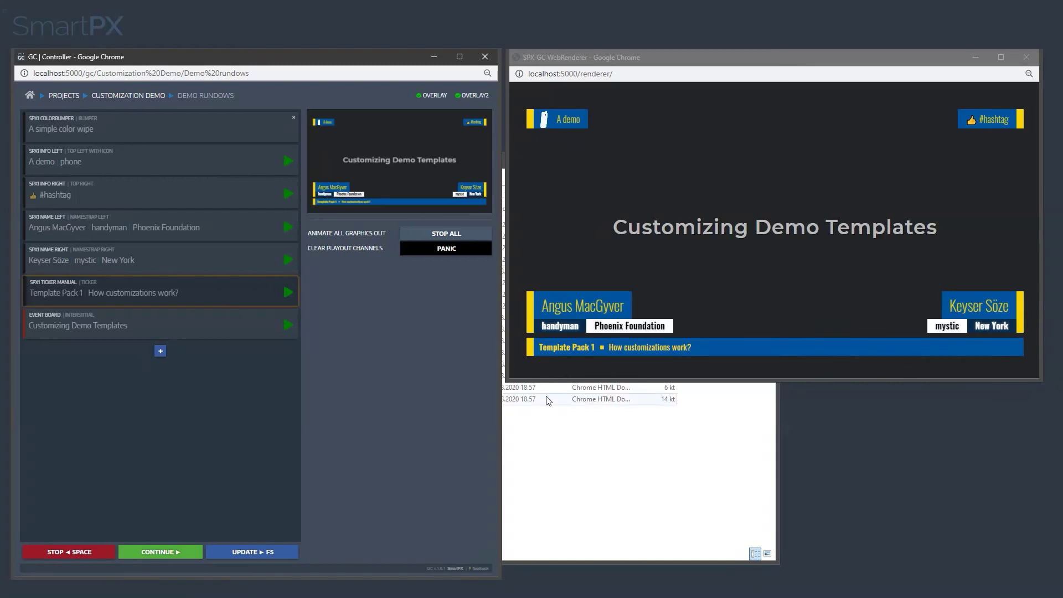
pyautogui.click(551, 453)
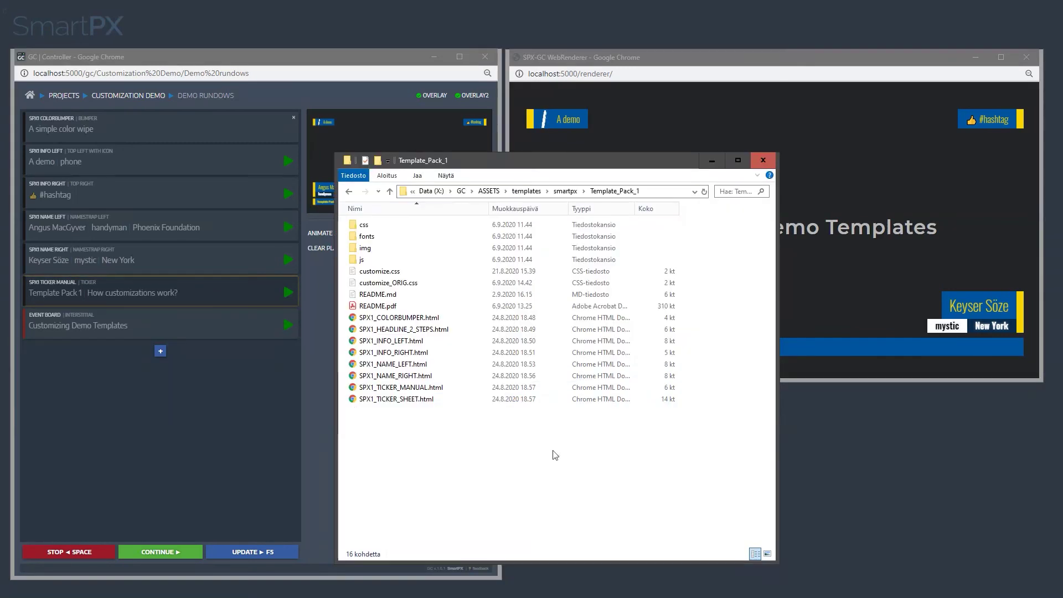
pyautogui.click(388, 274)
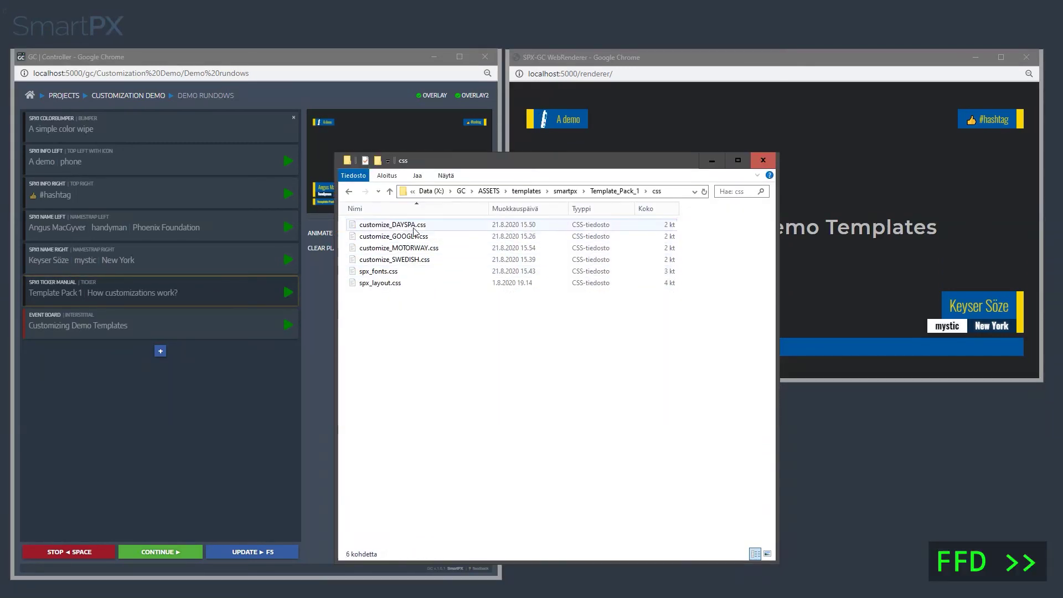
# Play color wipe, A demo, #hashtag, Angus MacGyver, Keyser Söze and the ticker in Day Spa style
pyautogui.click(262, 271)
pyautogui.click(249, 128)
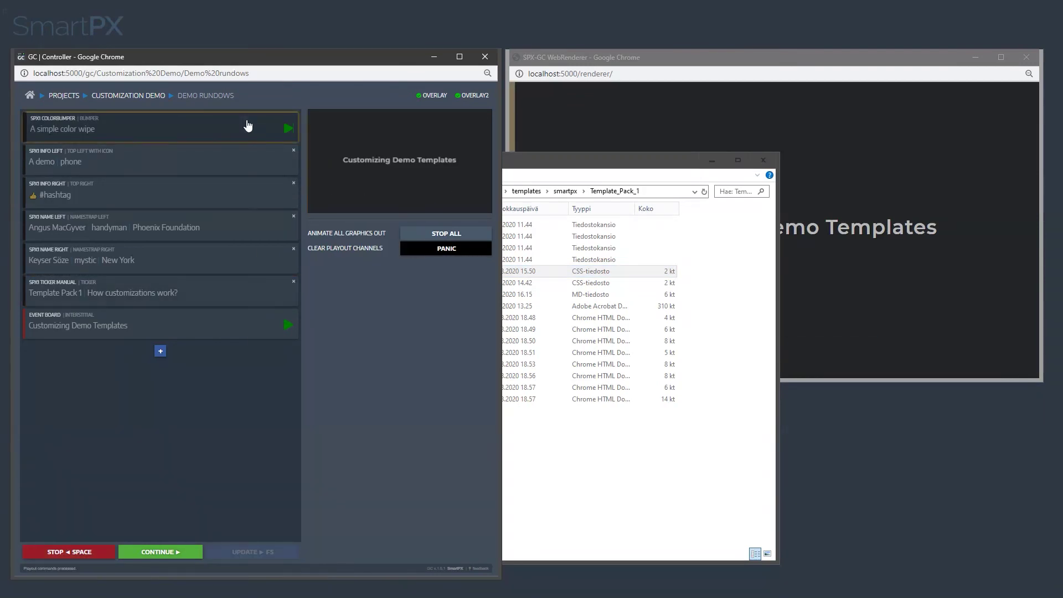
pyautogui.click(236, 163)
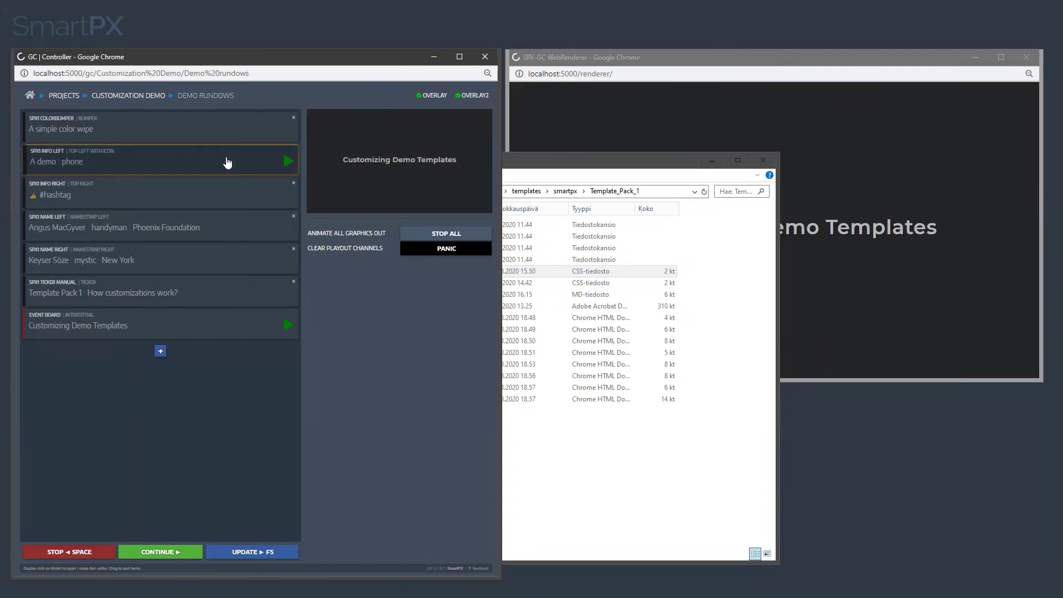
pyautogui.press('space')
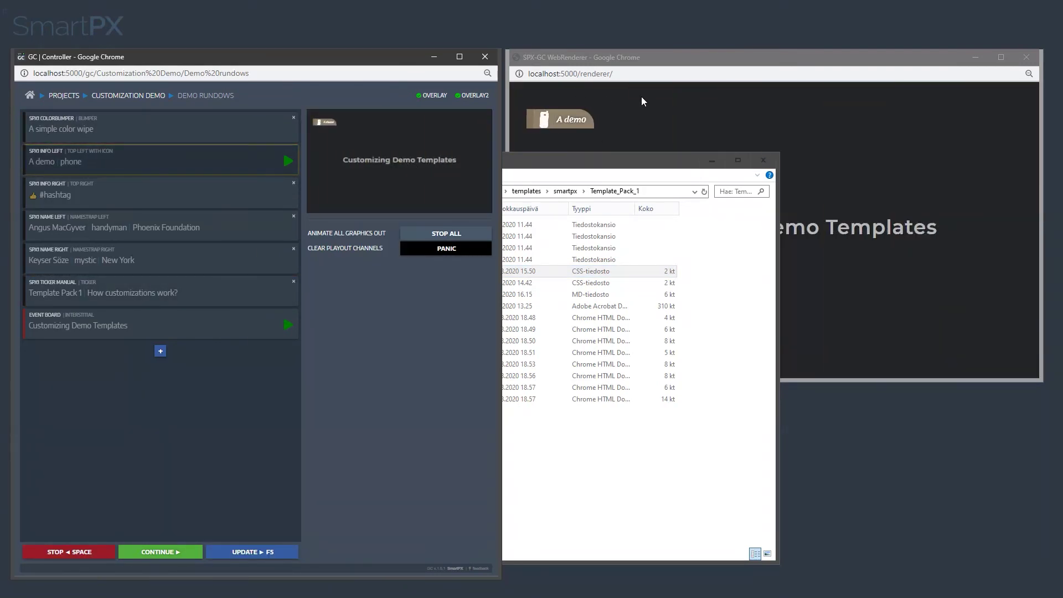
pyautogui.click(658, 57)
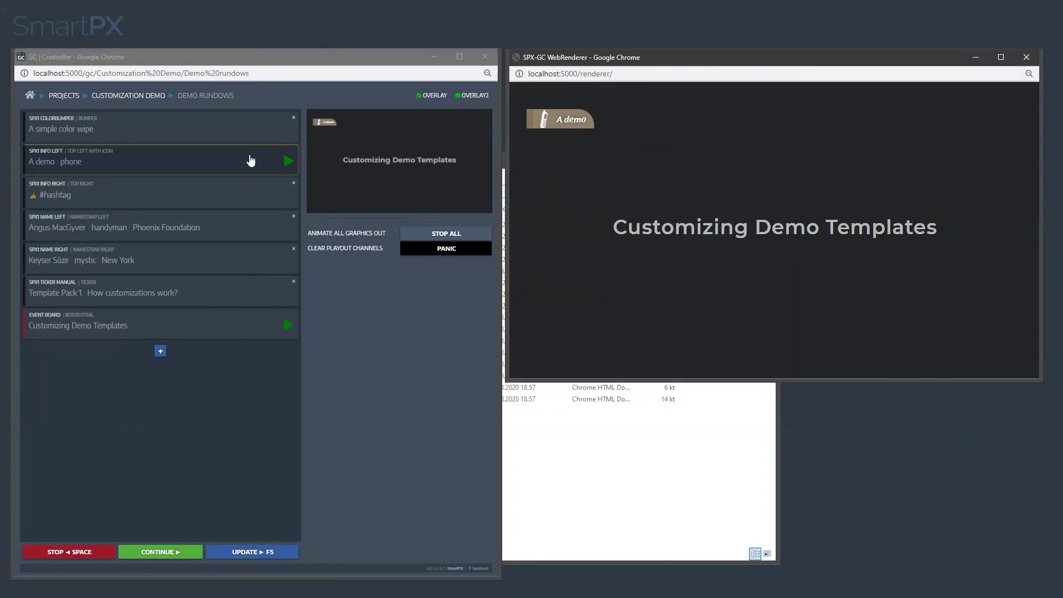
pyautogui.click(214, 190)
pyautogui.press('space')
pyautogui.click(205, 224)
pyautogui.press('space')
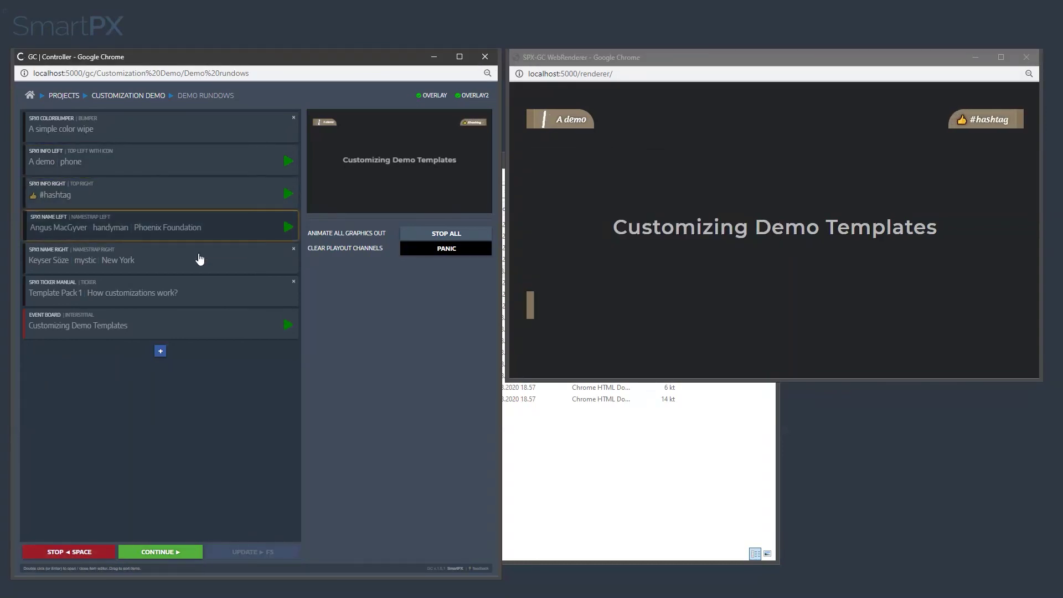
pyautogui.click(198, 260)
pyautogui.press('space')
pyautogui.click(208, 299)
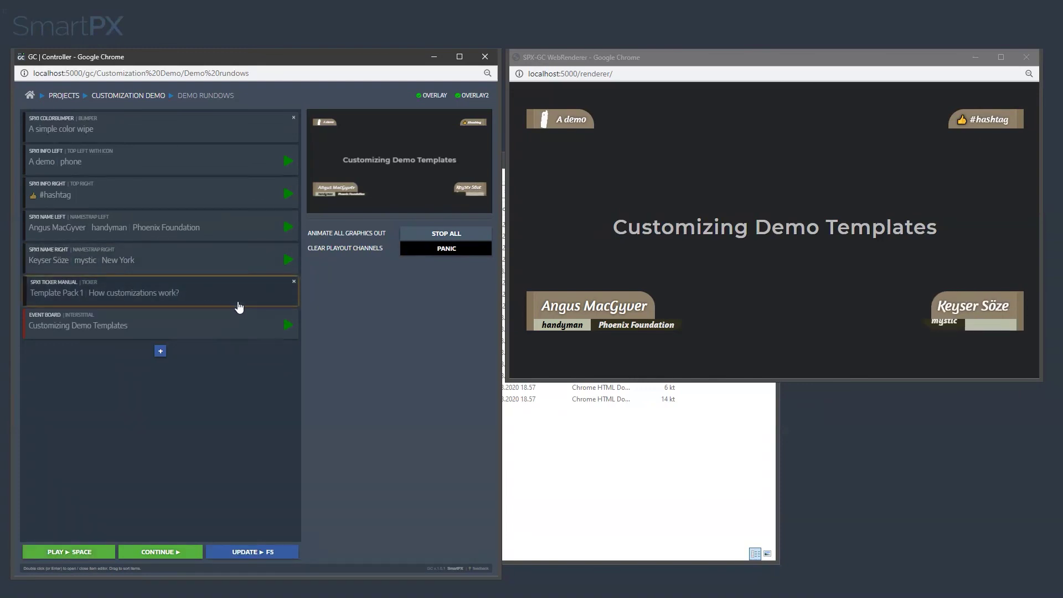
pyautogui.press('space')
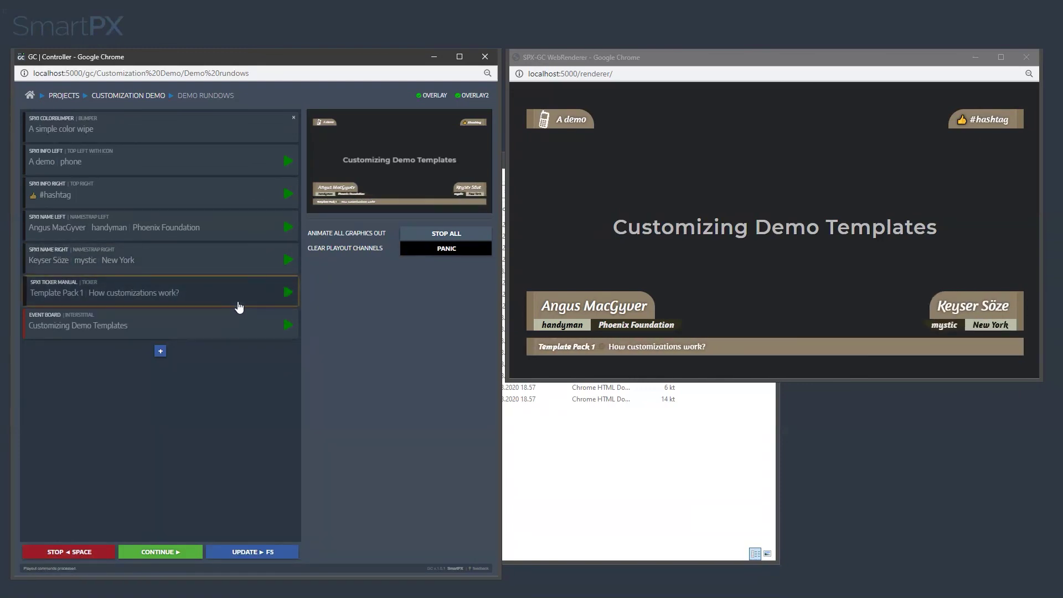